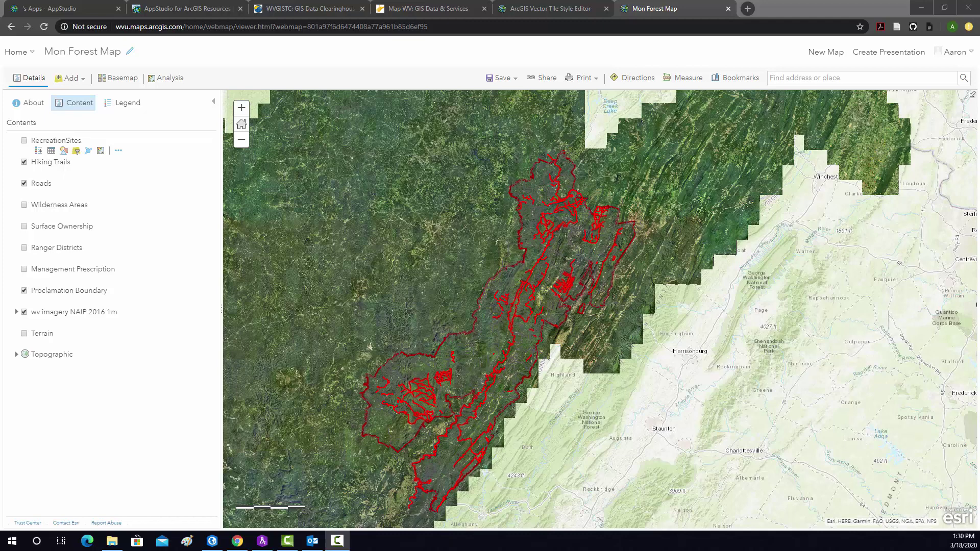
Step: Leave the forest map and go to the Content page
{"action": "left_click_drag", "start_coordinate": [392, 235], "coordinate": [409, 235]}
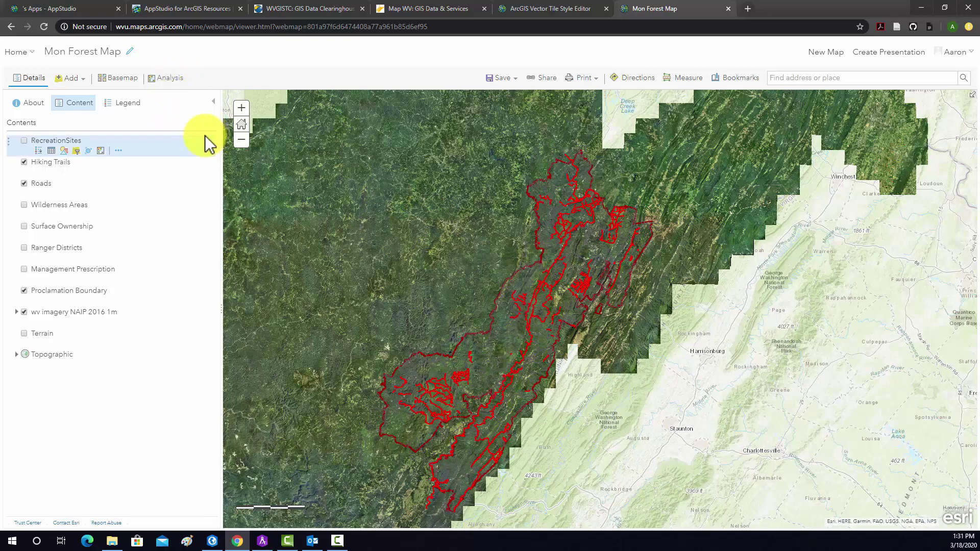
{"action": "left_click", "coordinate": [31, 55]}
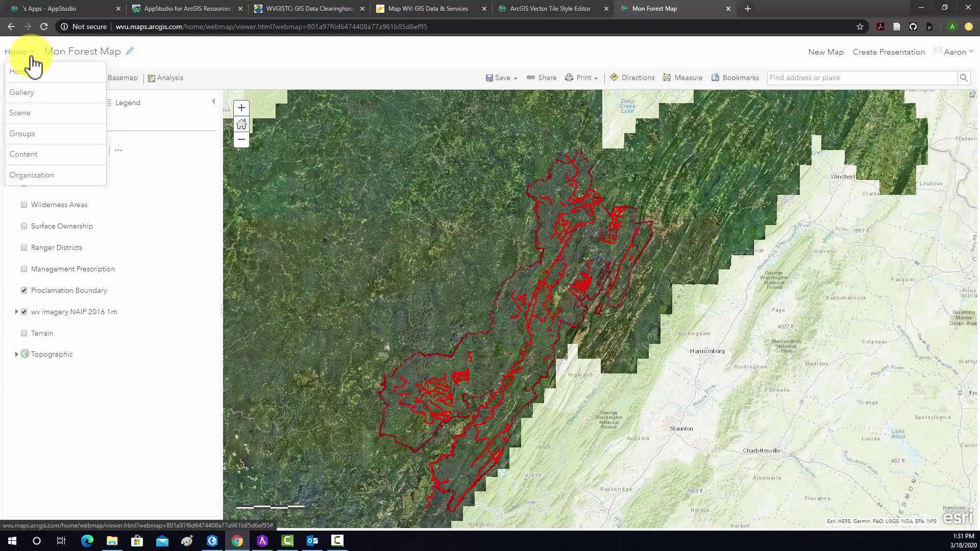
{"action": "left_click", "coordinate": [53, 161]}
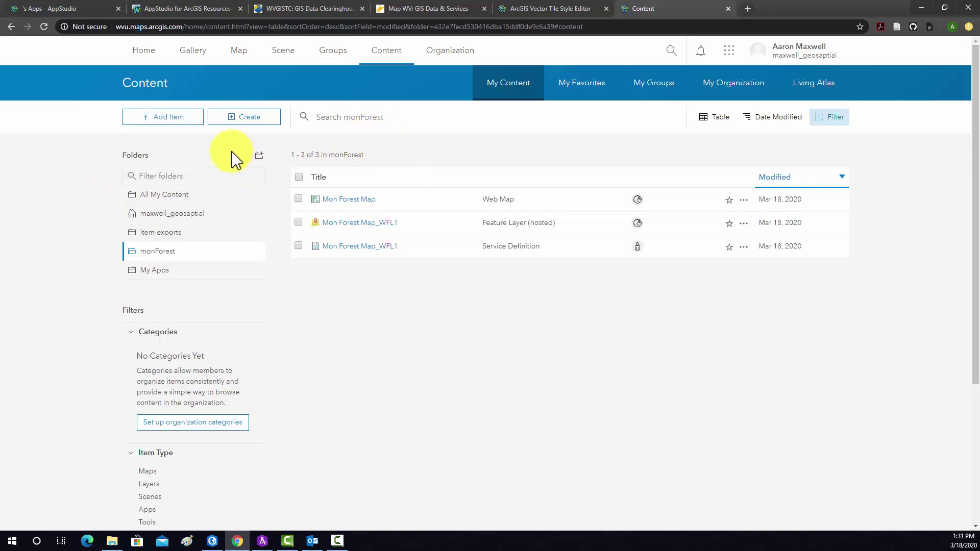
Step: Start creating a new feature layer and browse the available templates
{"action": "left_click", "coordinate": [220, 118]}
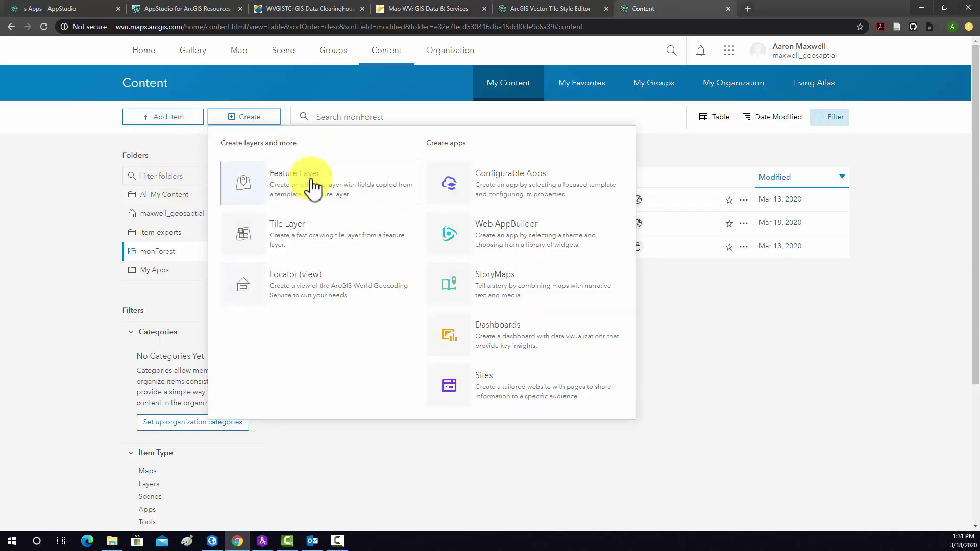
{"action": "left_click", "coordinate": [293, 189]}
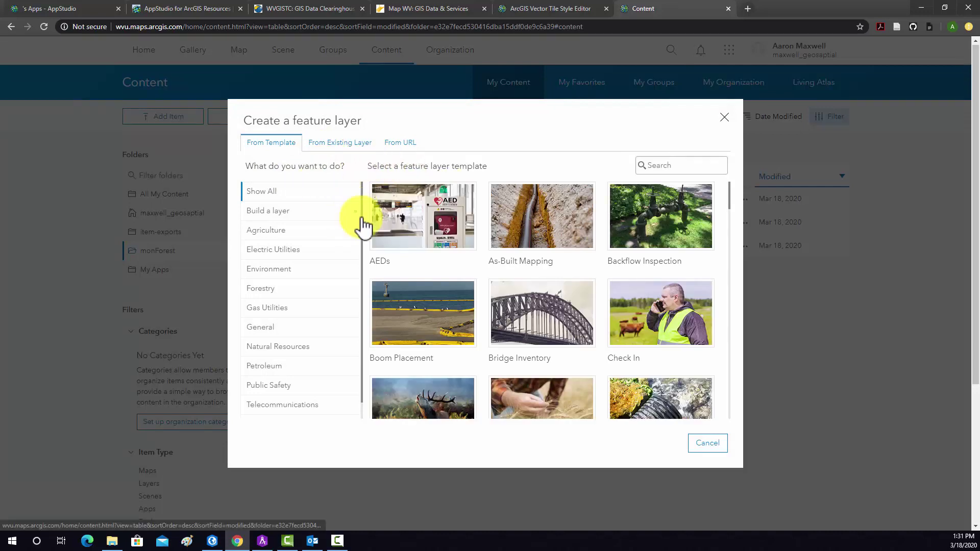
{"action": "mouse_move", "coordinate": [557, 249]}
{"action": "scroll", "coordinate": [547, 230], "scroll_direction": "down", "scroll_amount": 4}
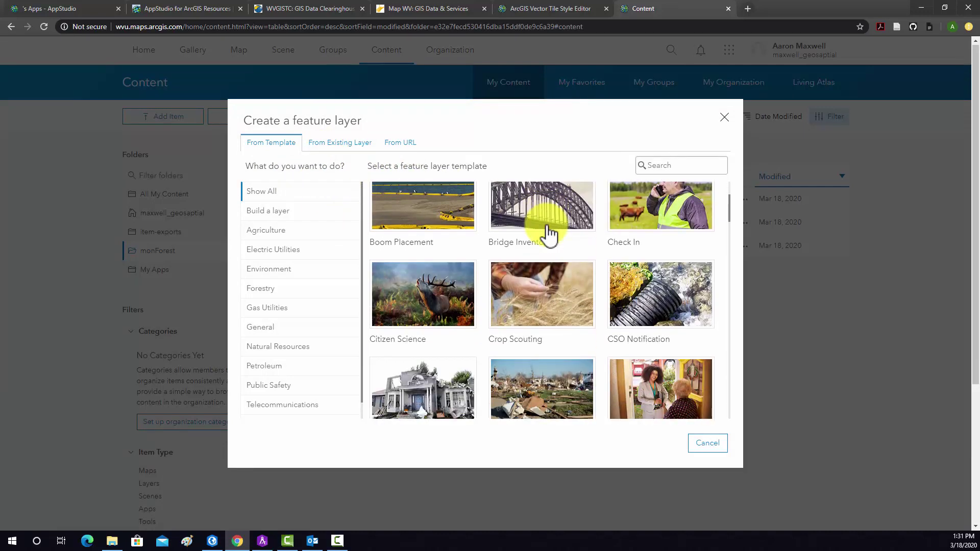
{"action": "scroll", "coordinate": [549, 232], "scroll_direction": "down", "scroll_amount": 7}
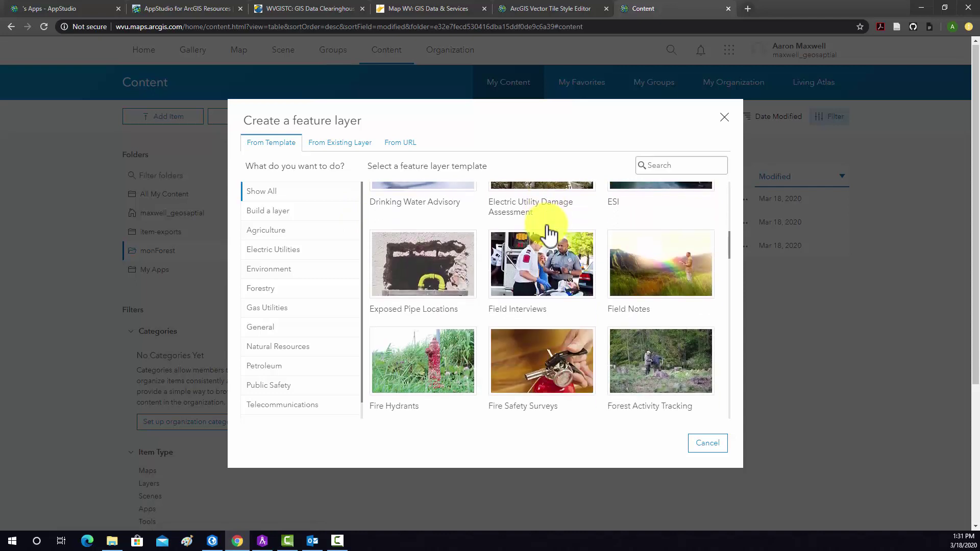
{"action": "scroll", "coordinate": [548, 232], "scroll_direction": "down", "scroll_amount": 2}
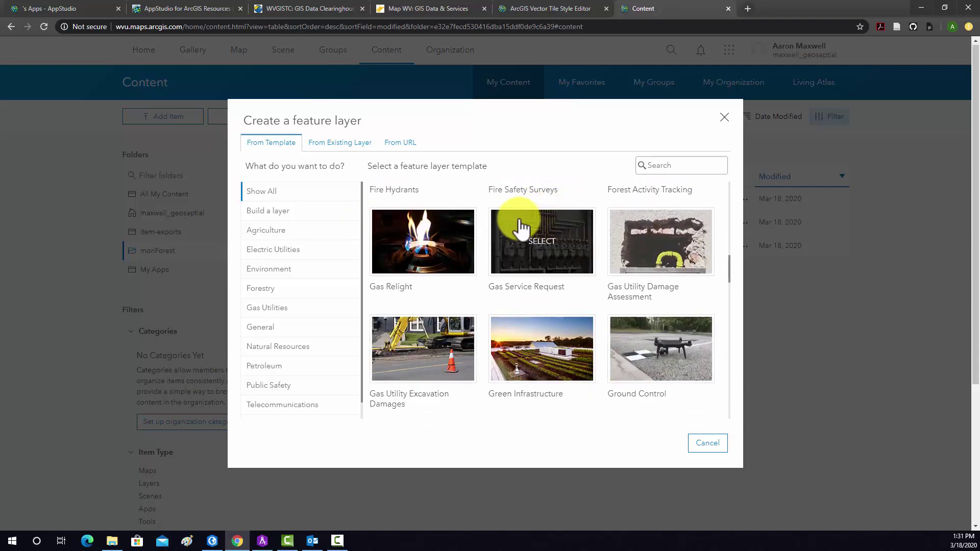
{"action": "scroll", "coordinate": [531, 230], "scroll_direction": "down", "scroll_amount": 5}
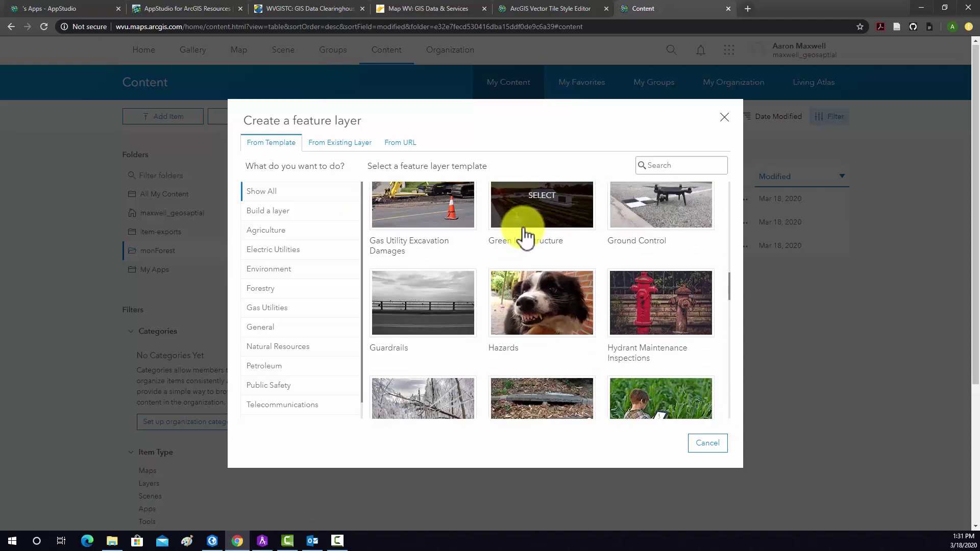
{"action": "scroll", "coordinate": [526, 236], "scroll_direction": "down", "scroll_amount": 2}
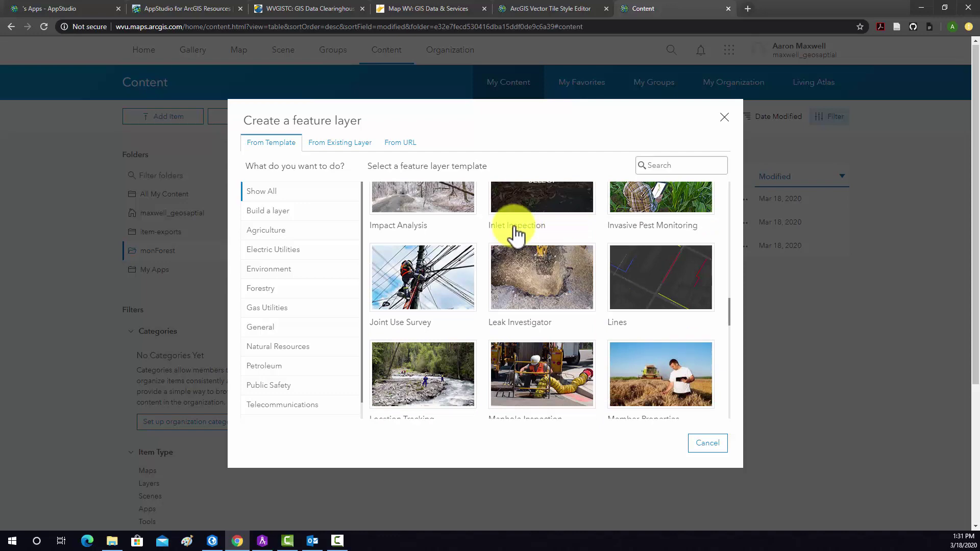
{"action": "scroll", "coordinate": [514, 231], "scroll_direction": "down", "scroll_amount": 4}
{"action": "scroll", "coordinate": [513, 230], "scroll_direction": "up", "scroll_amount": 5}
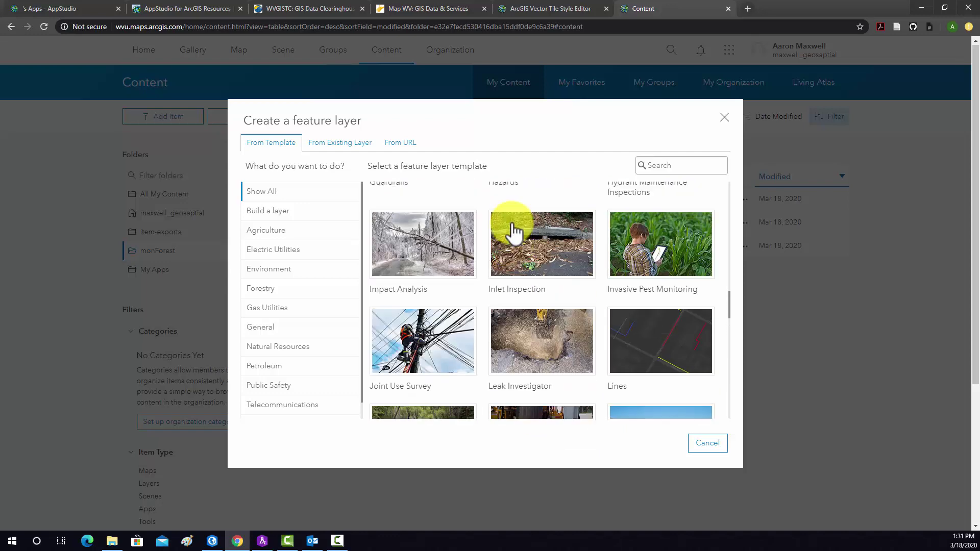
{"action": "scroll", "coordinate": [513, 231], "scroll_direction": "up", "scroll_amount": 4}
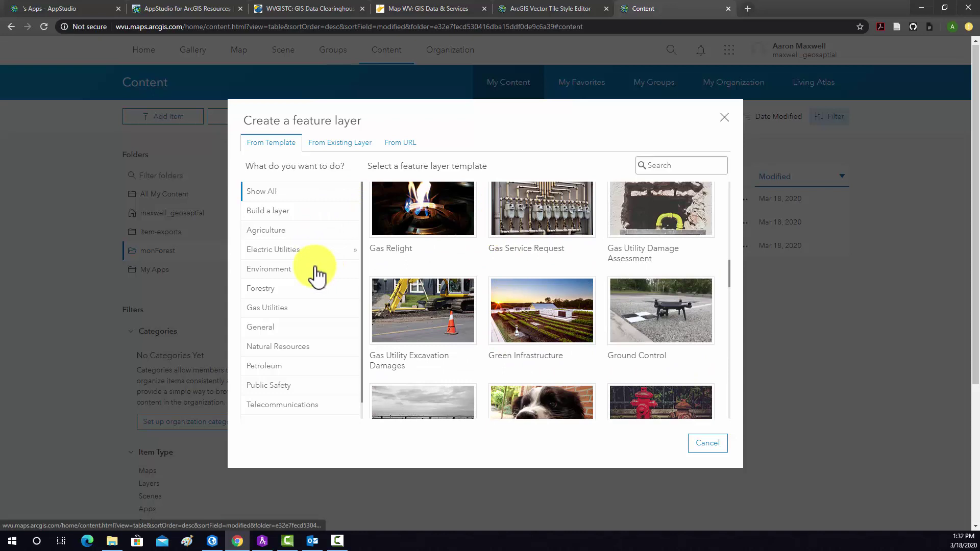
Step: Create a single point layer from the Build a layer Points template
{"action": "left_click", "coordinate": [259, 211]}
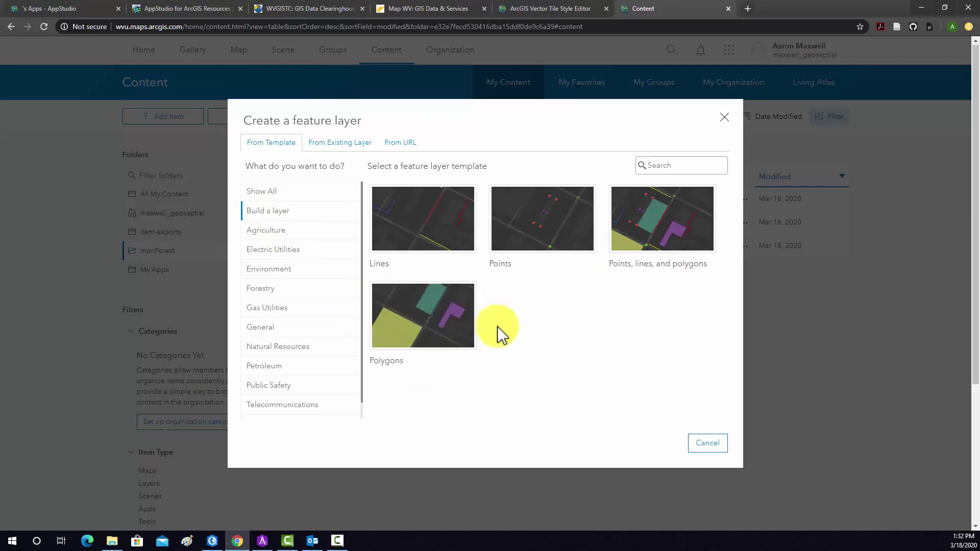
{"action": "left_click", "coordinate": [522, 215]}
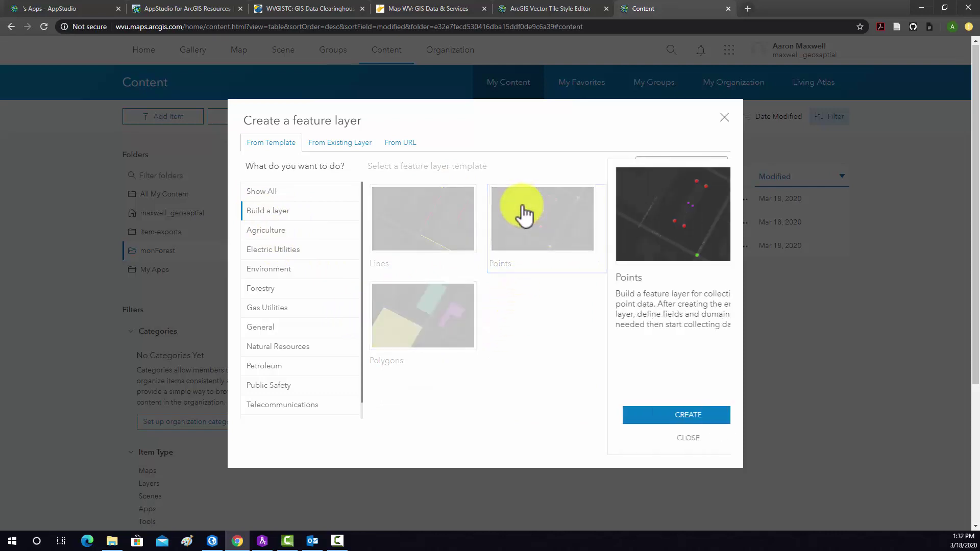
{"action": "left_click", "coordinate": [648, 420]}
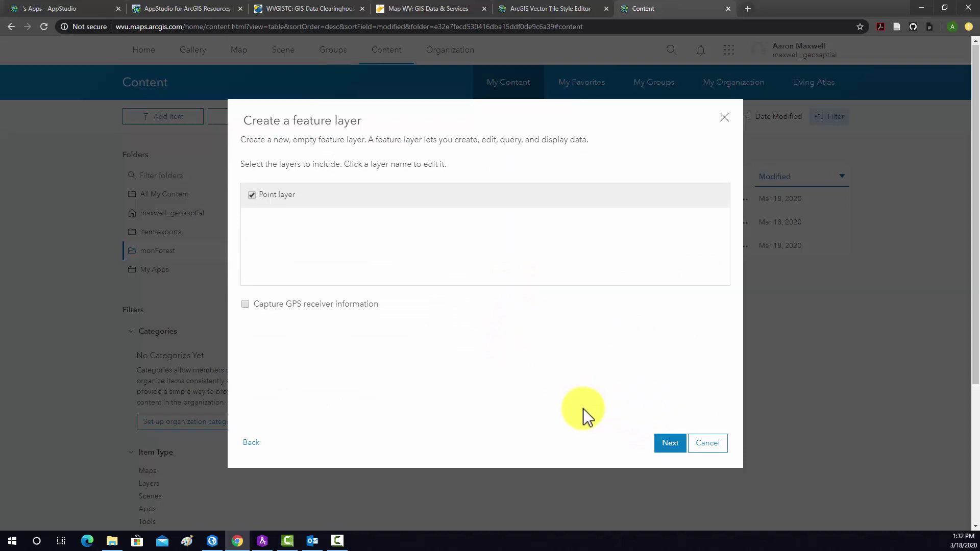
{"action": "left_click", "coordinate": [668, 446]}
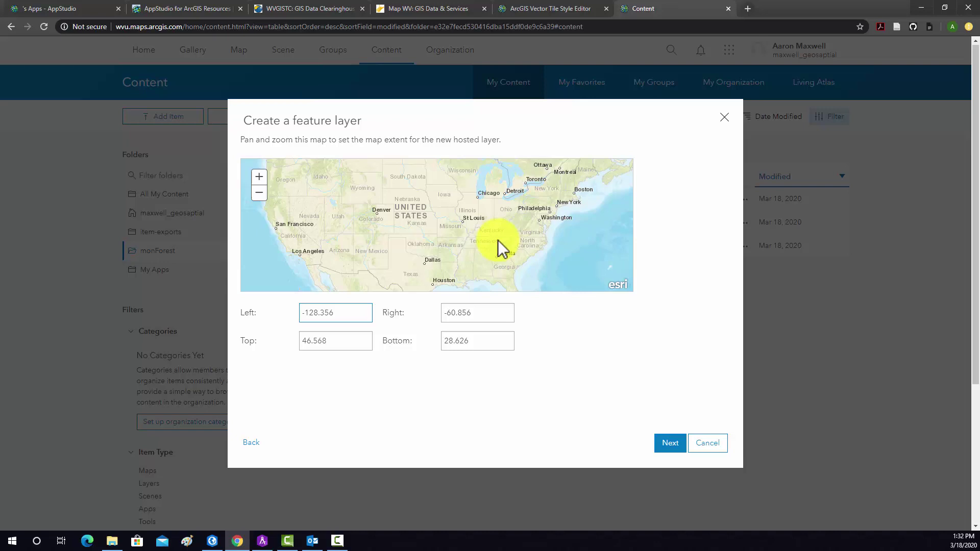
Step: Frame the layer extent on West Virginia and the Mid-Atlantic
{"action": "left_click_drag", "start_coordinate": [500, 247], "coordinate": [403, 240]}
{"action": "scroll", "coordinate": [422, 225], "scroll_direction": "down", "scroll_amount": 2}
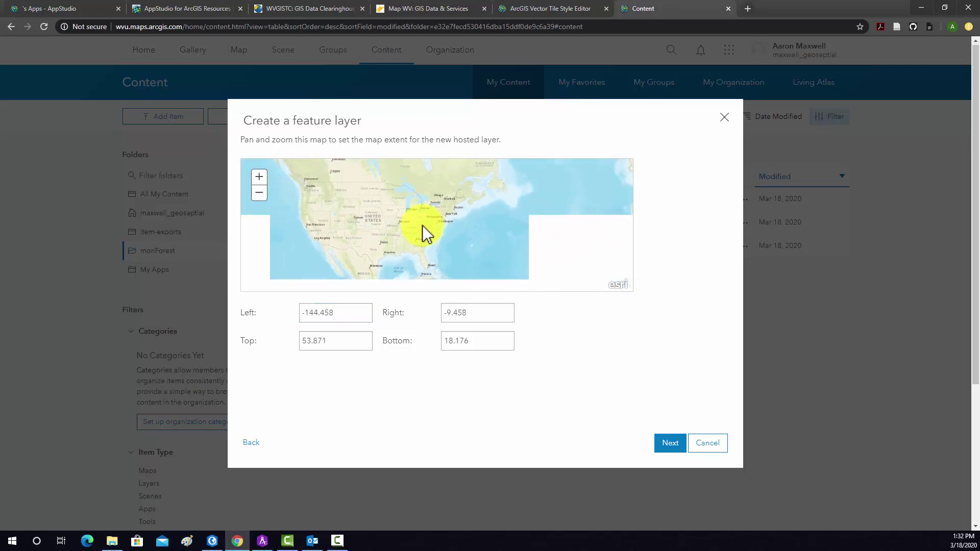
{"action": "scroll", "coordinate": [421, 225], "scroll_direction": "up", "scroll_amount": 3}
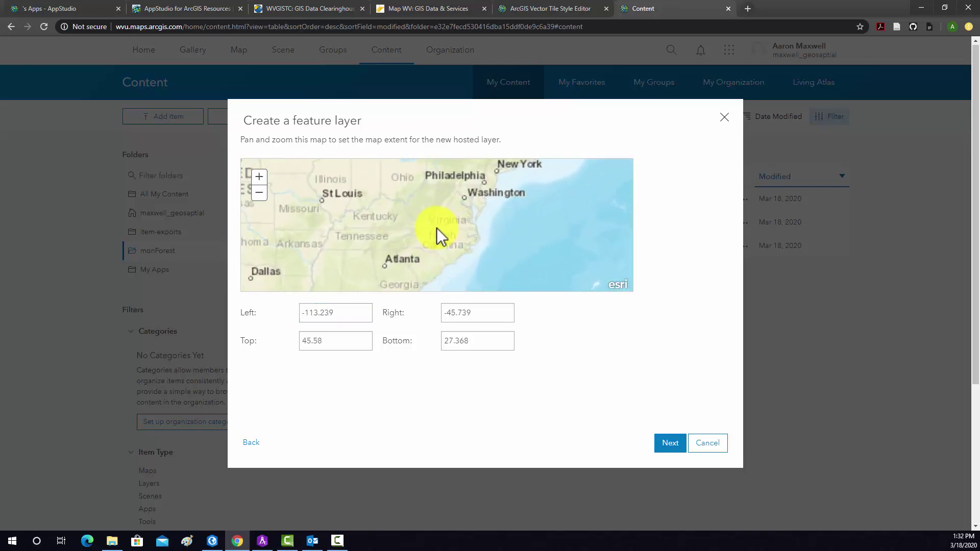
{"action": "scroll", "coordinate": [424, 231], "scroll_direction": "up", "scroll_amount": 2}
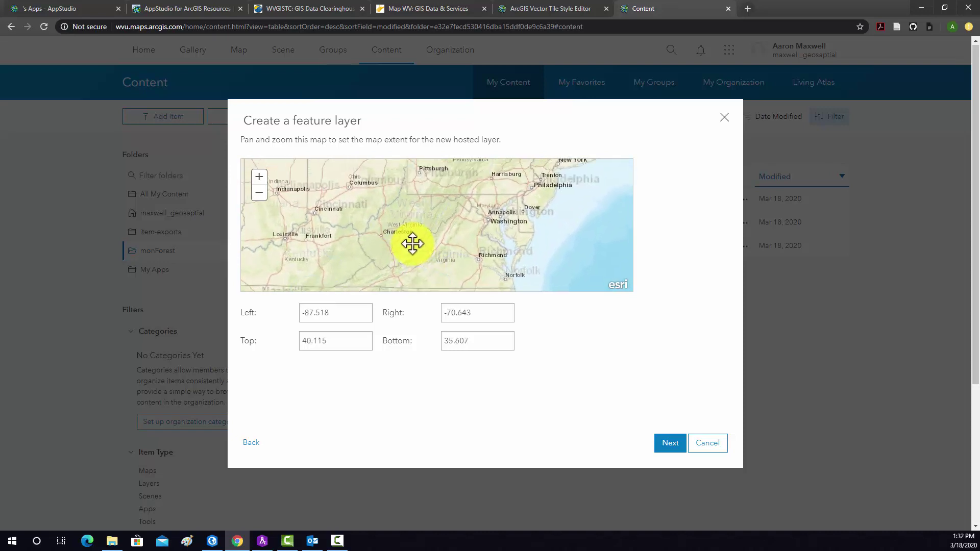
{"action": "left_click_drag", "start_coordinate": [420, 249], "coordinate": [422, 246]}
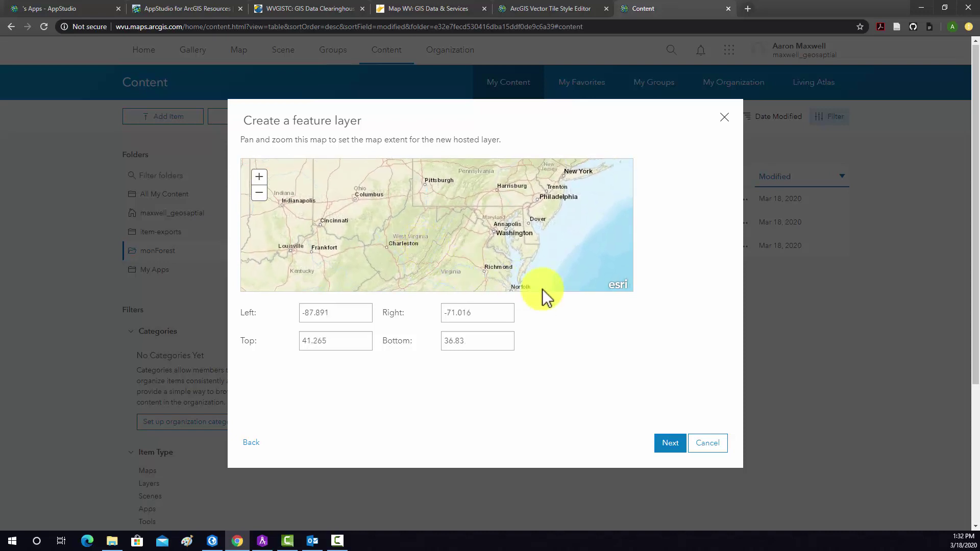
Step: Title the layer Wildlife_Sightings_Mon_Forest and tag it WVAGP and Mon Forest
{"action": "left_click", "coordinate": [667, 444]}
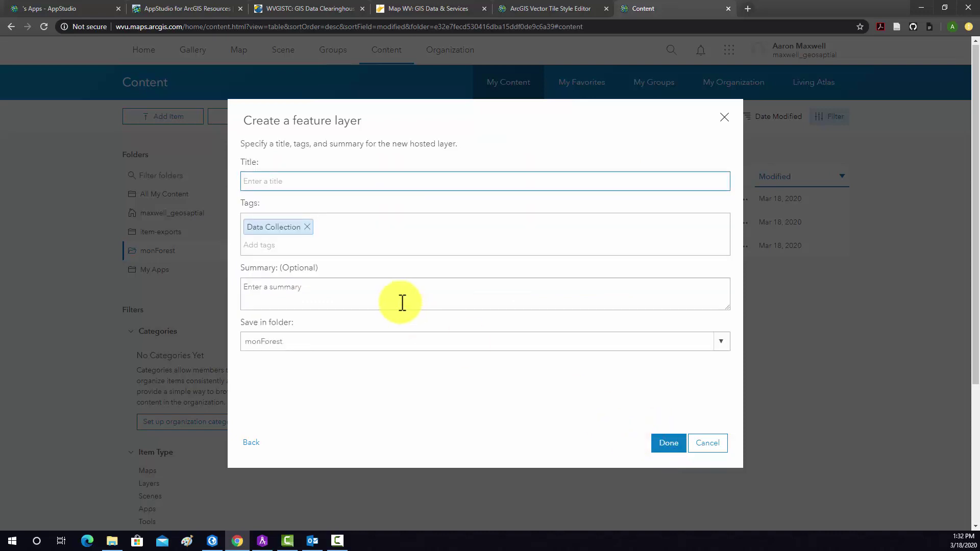
{"action": "type", "text": "Wildlife_Sightings_Mon_Forest"}
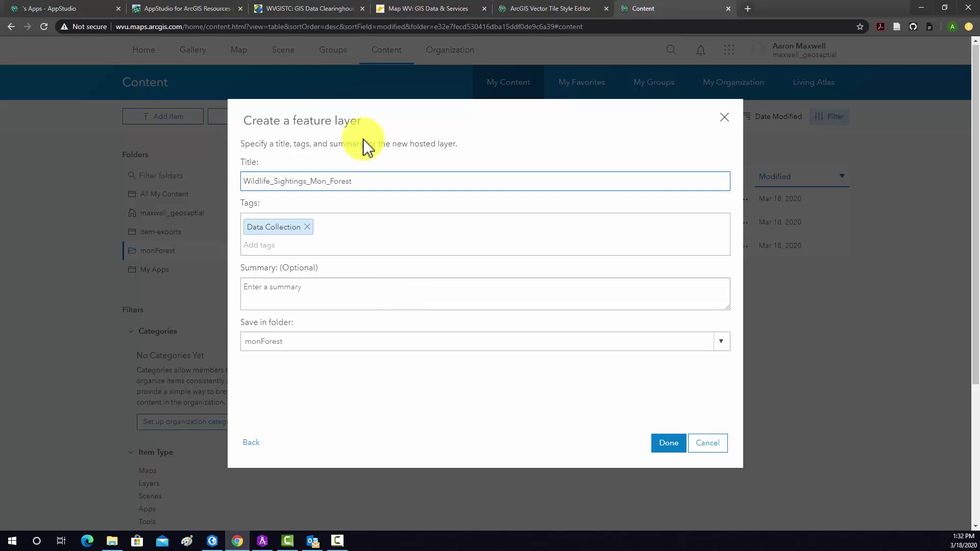
{"action": "left_click", "coordinate": [301, 235]}
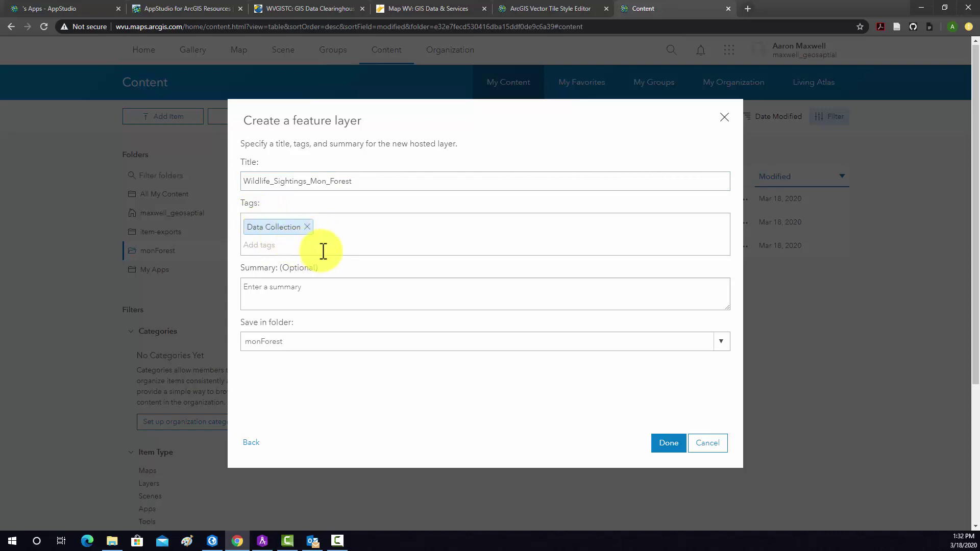
{"action": "type", "text": "wvagp"}
{"action": "key", "text": "Down"}
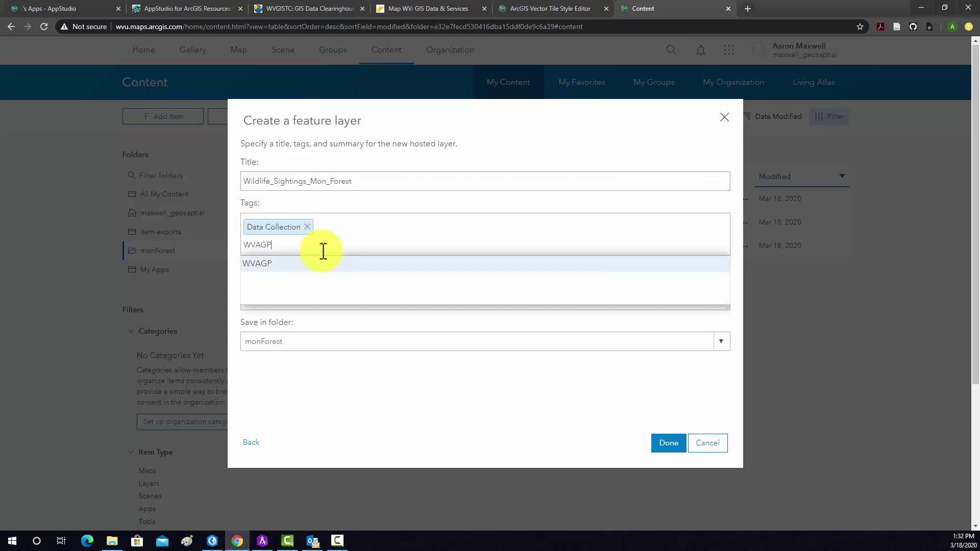
{"action": "key", "text": "Return"}
{"action": "type", "text": "Mon"}
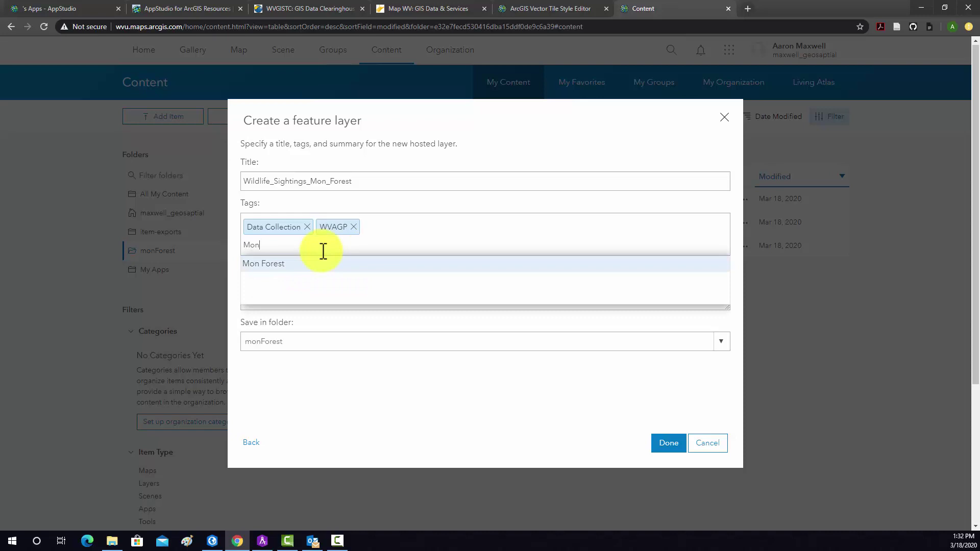
{"action": "type", "text": " Forest"}
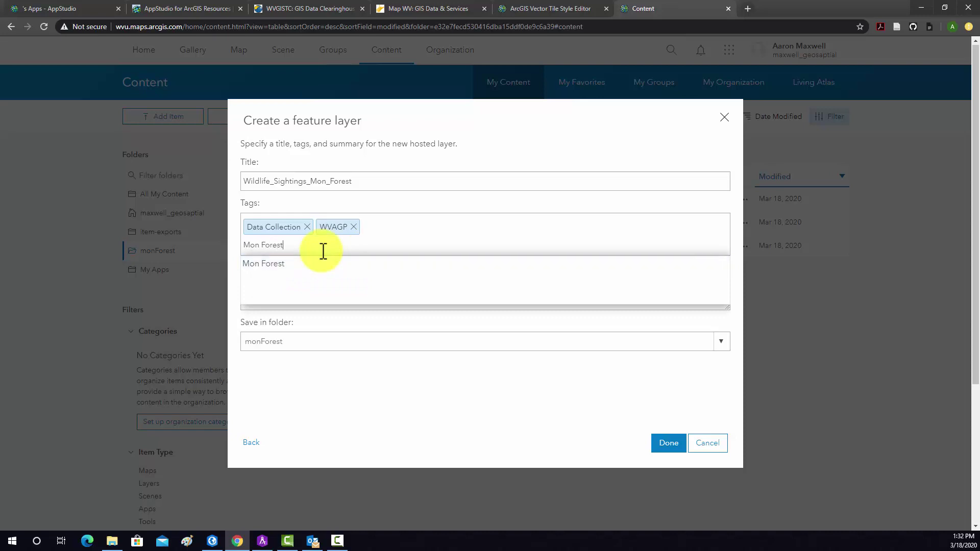
{"action": "key", "text": "Return"}
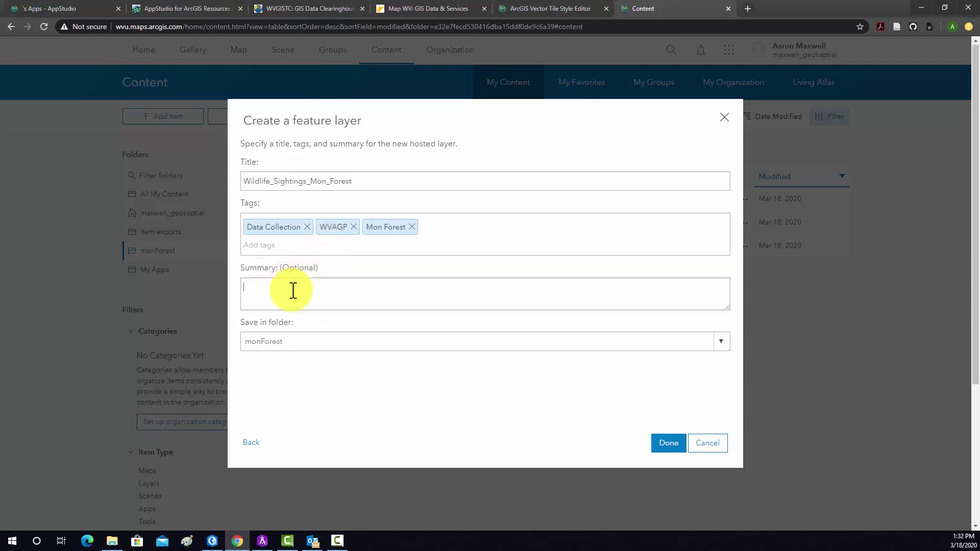
Step: Add the wildlife sightings summary, choose the monForest folder, and create the layer
{"action": "left_click", "coordinate": [302, 290]}
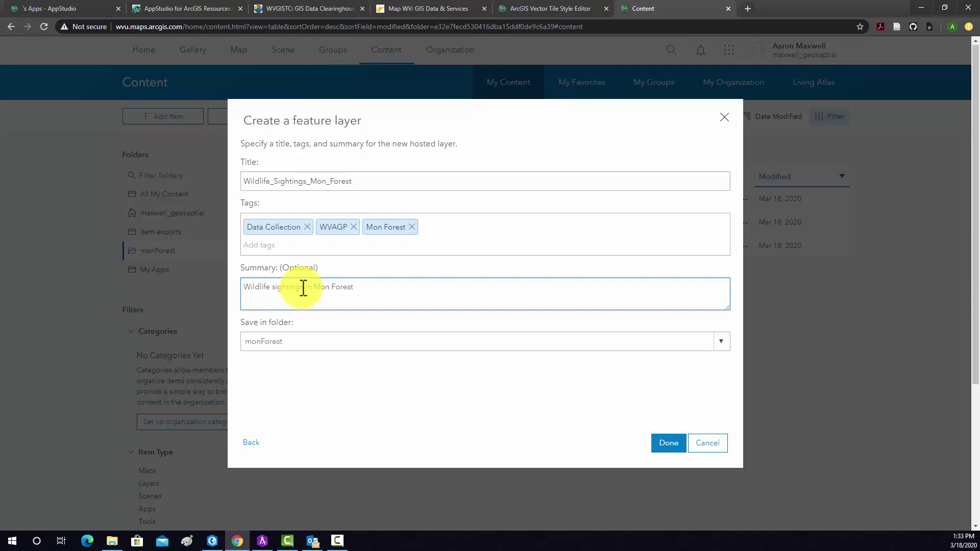
{"action": "left_click", "coordinate": [565, 358]}
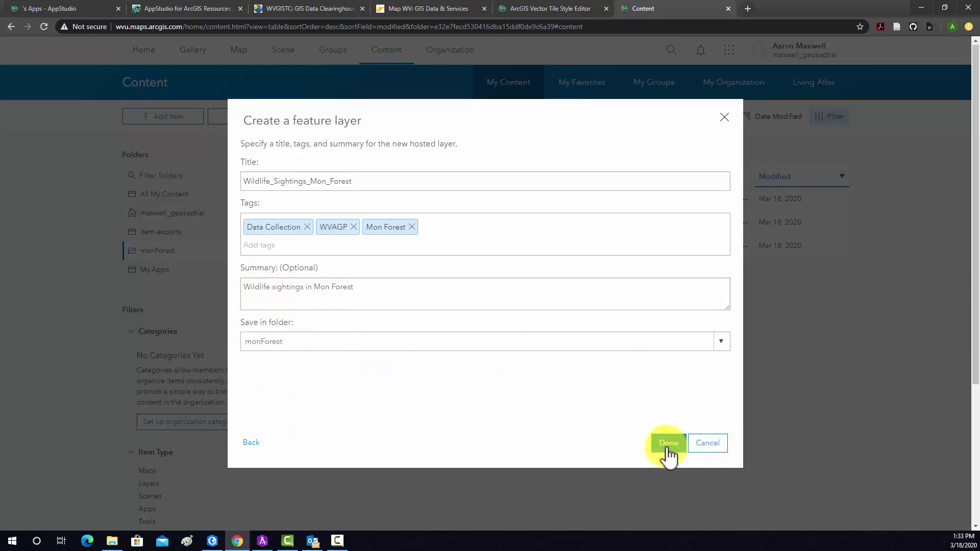
{"action": "left_click", "coordinate": [379, 284]}
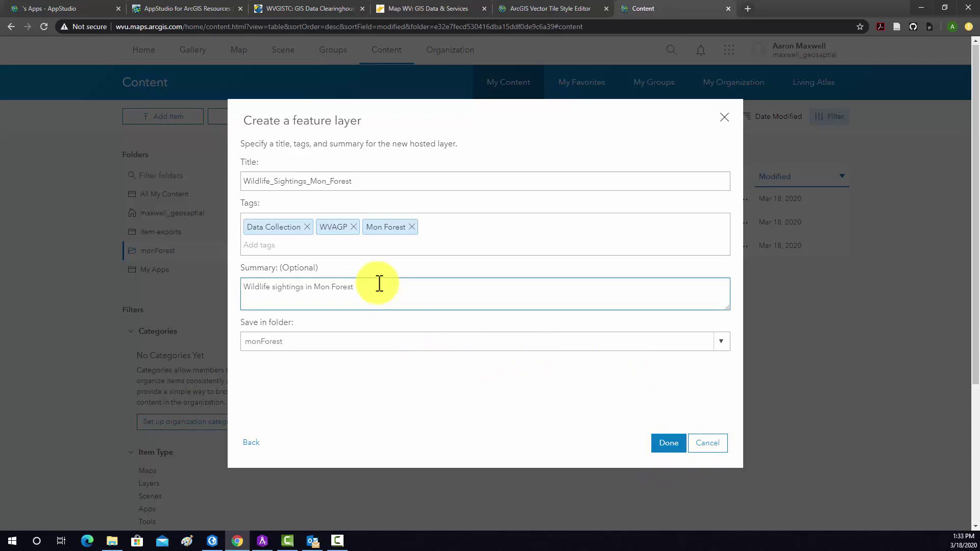
{"action": "type", "text": "."}
{"action": "left_click", "coordinate": [671, 446]}
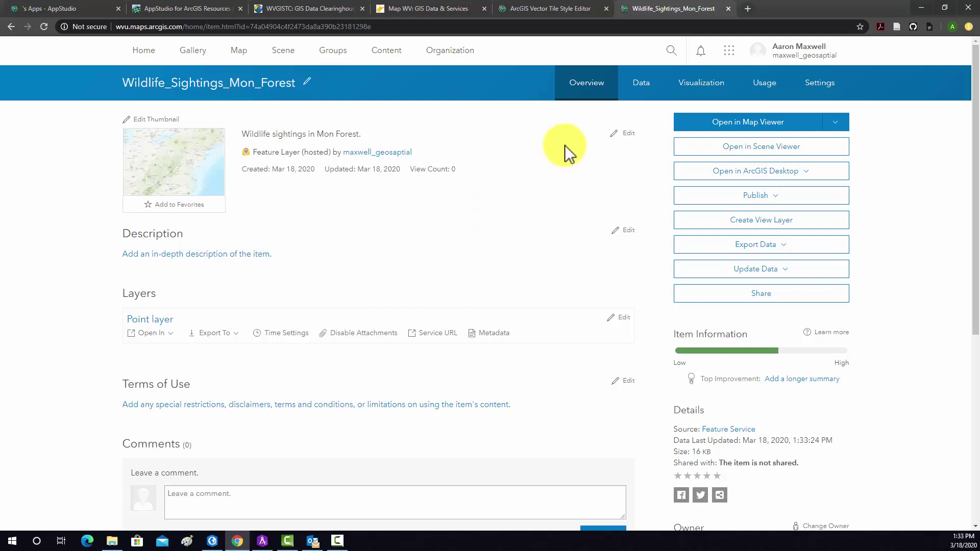
Step: Show the 7 fields of the layer's data, from OBJECTID to Photos And Files
{"action": "left_click", "coordinate": [641, 87]}
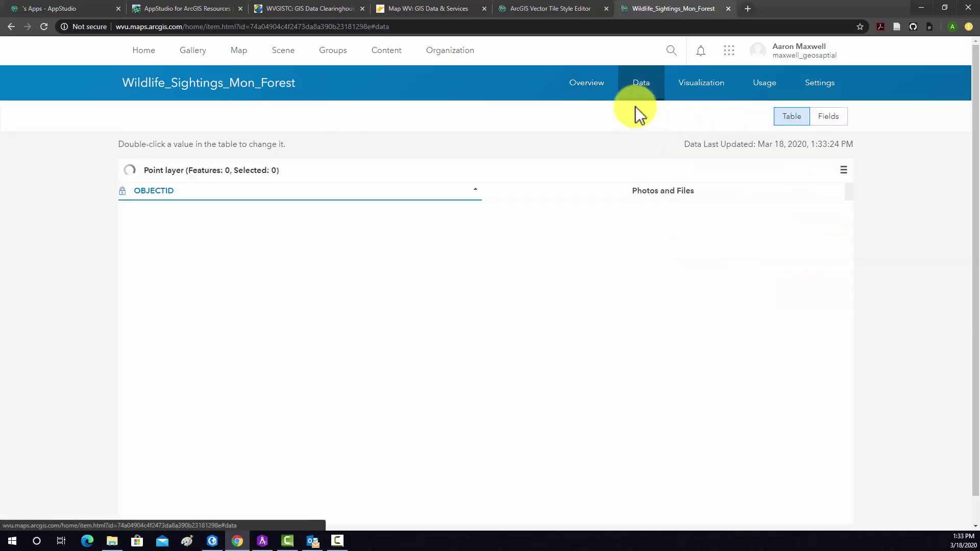
{"action": "left_click", "coordinate": [829, 117]}
{"action": "scroll", "coordinate": [401, 295], "scroll_direction": "down", "scroll_amount": 1}
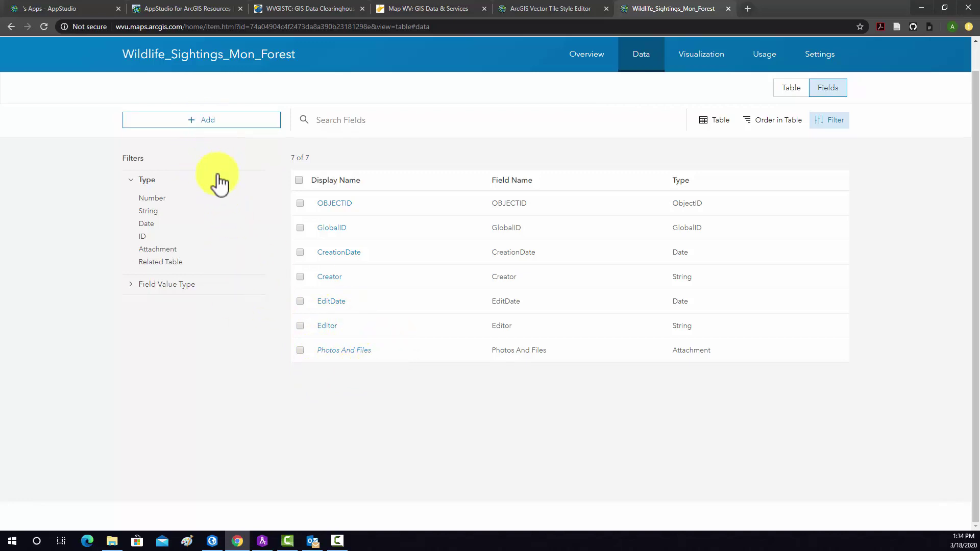
Step: Add a non-nullable String field sightingType with display name Sighting Type
{"action": "left_click", "coordinate": [198, 119]}
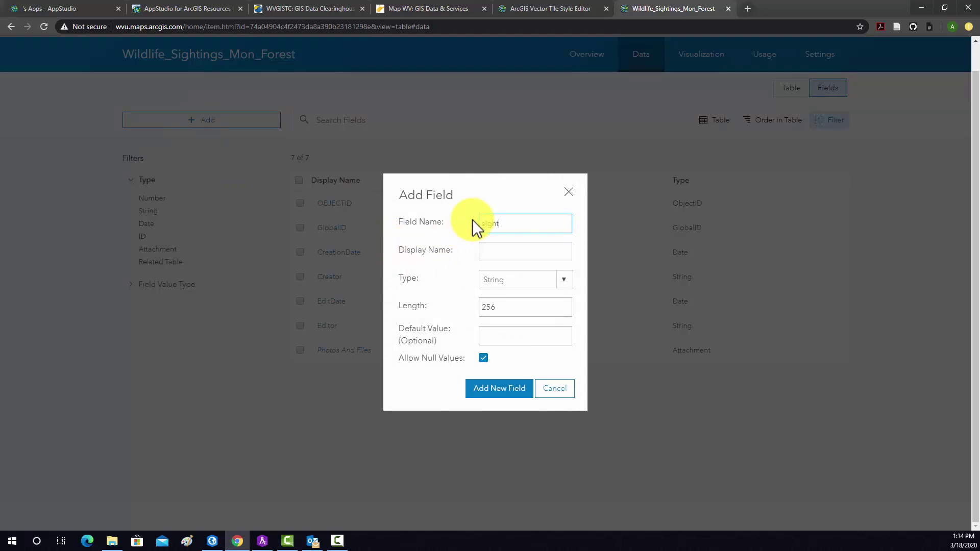
{"action": "type", "text": "ingtype"}
{"action": "key", "text": "BackSpace"}
{"action": "key", "text": "BackSpace"}
{"action": "key", "text": "BackSpace"}
{"action": "key", "text": "BackSpace"}
{"action": "type", "text": "Type"}
{"action": "key", "text": "Tab"}
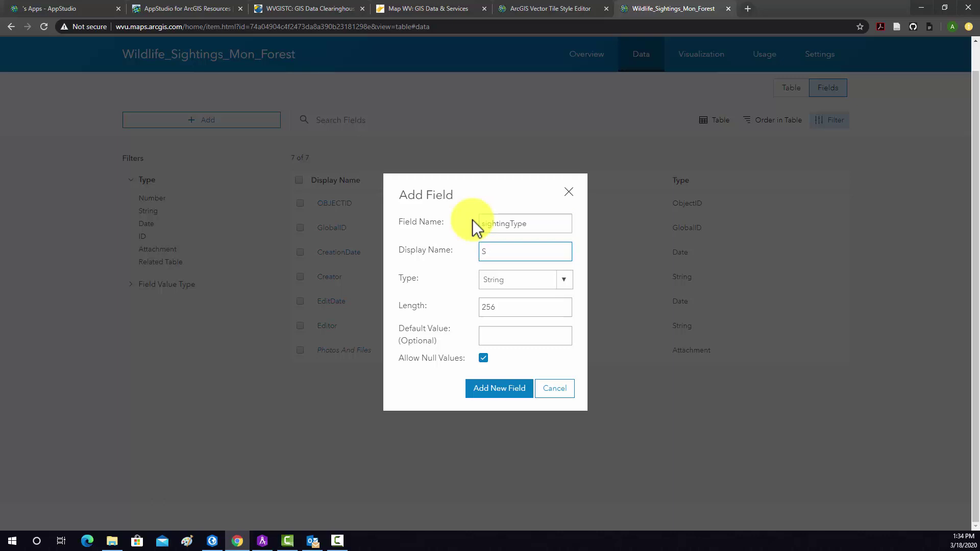
{"action": "type", "text": "Sighting Type"}
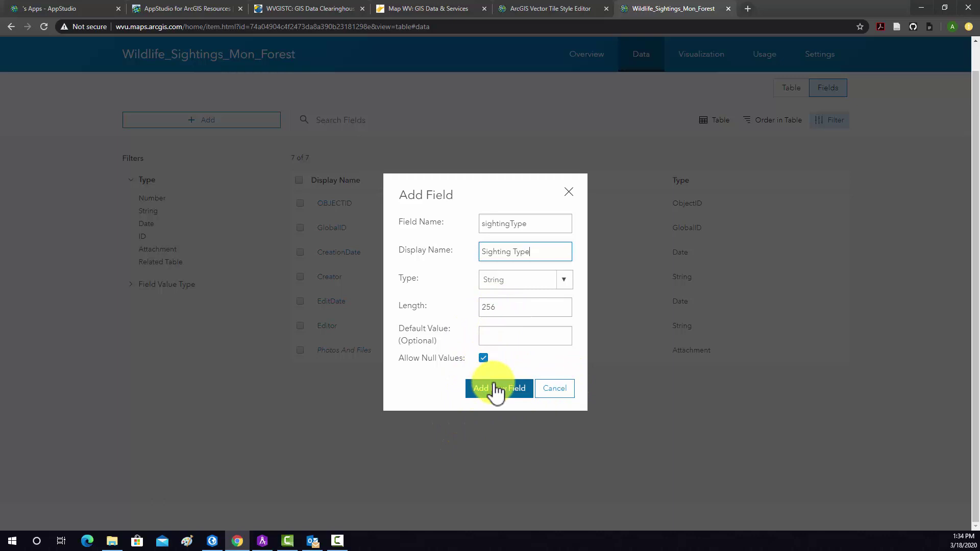
{"action": "left_click", "coordinate": [483, 358]}
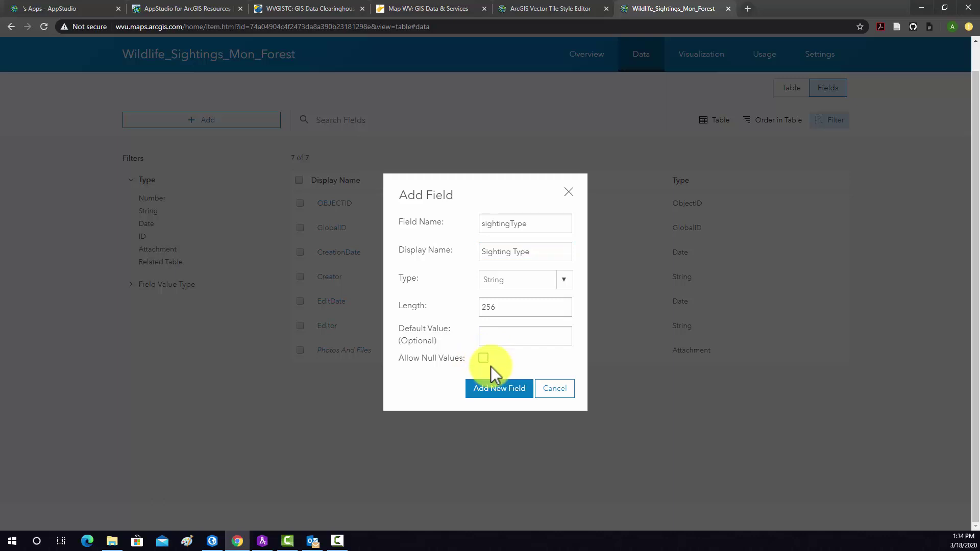
{"action": "left_click", "coordinate": [499, 395]}
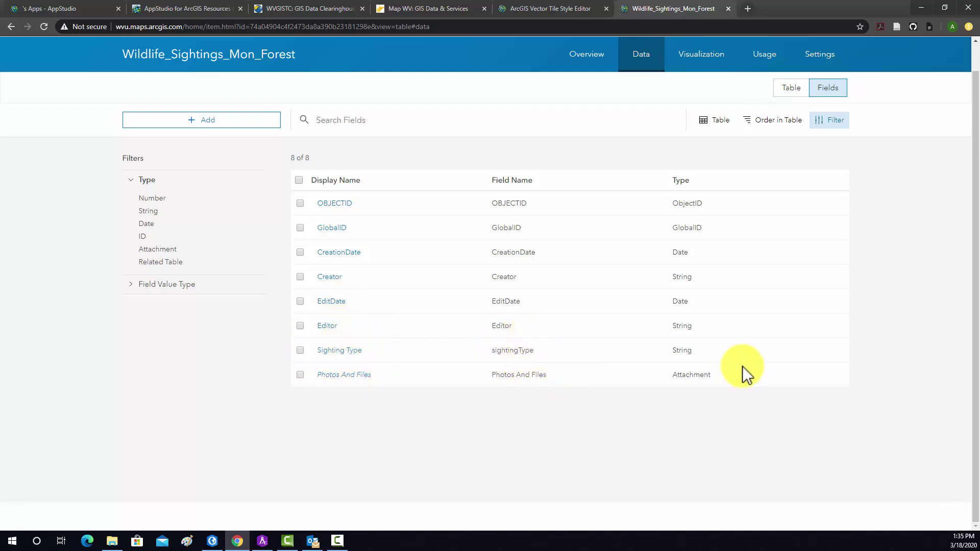
Step: Open the details of the Sighting Type field
{"action": "left_click", "coordinate": [339, 350]}
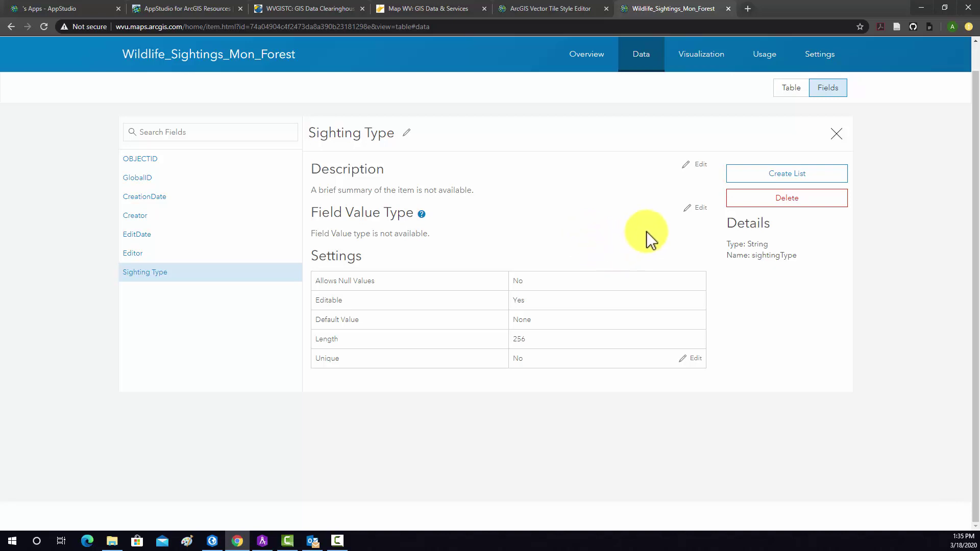
Step: Start a Sighting Type value list with Small Mammal 0 and Deer 1
{"action": "left_click", "coordinate": [769, 180]}
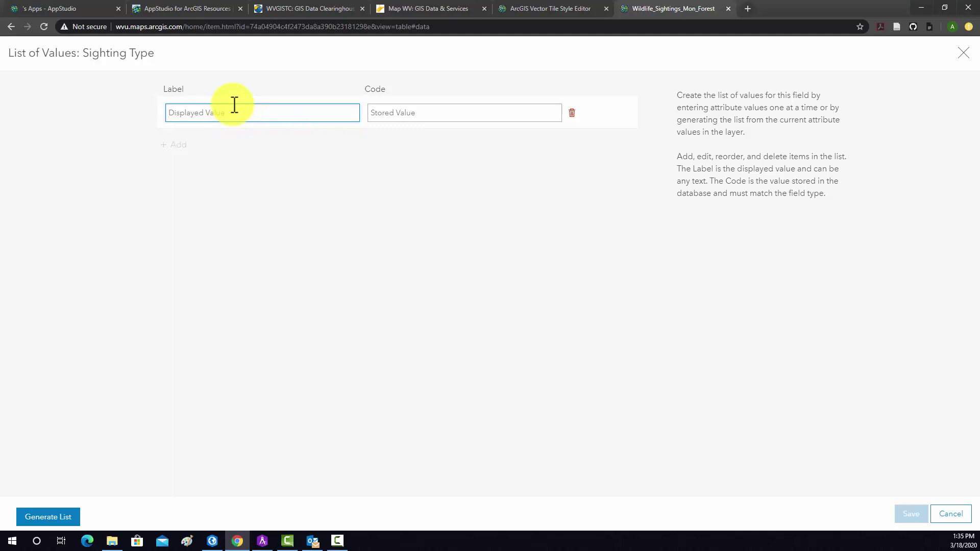
{"action": "type", "text": "Small Mammals"}
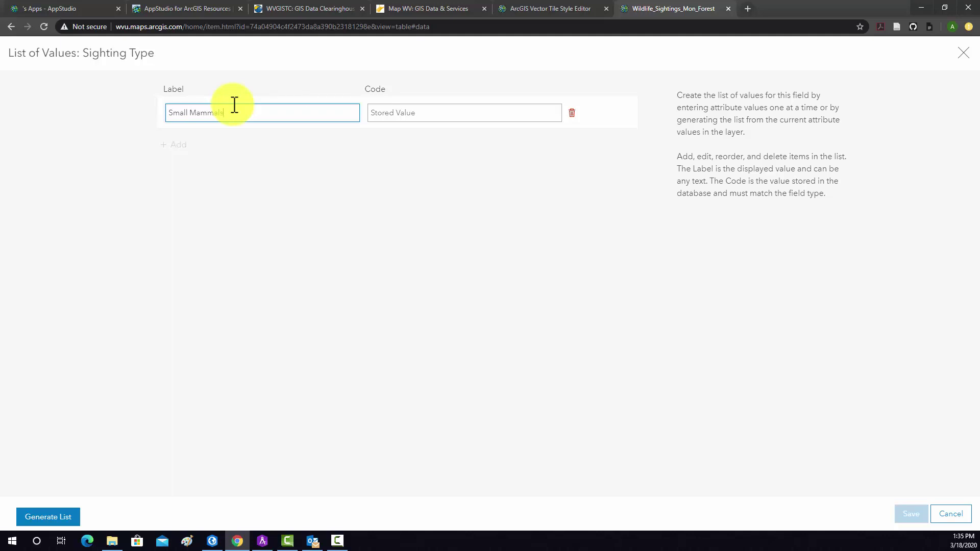
{"action": "left_click", "coordinate": [383, 114]}
{"action": "type", "text": "0"}
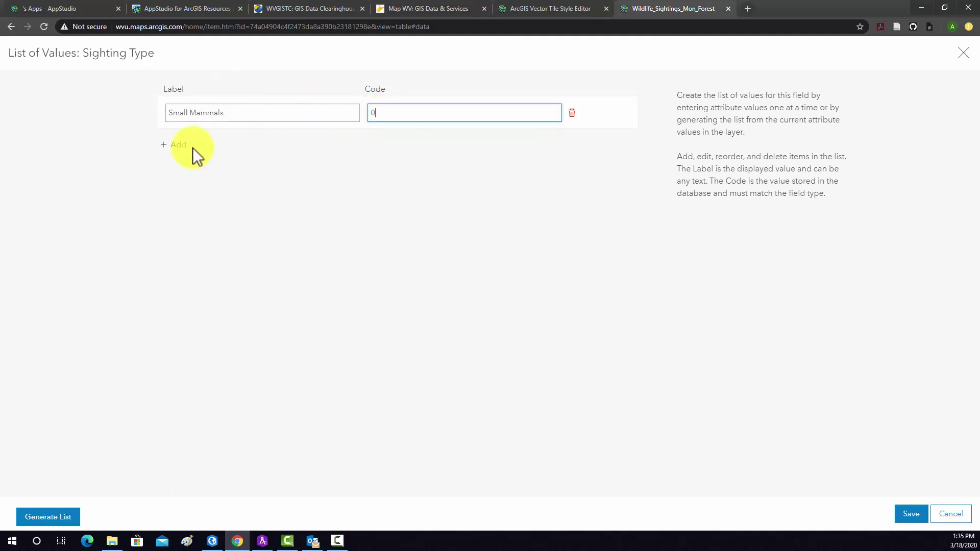
{"action": "left_click", "coordinate": [179, 145]}
{"action": "type", "text": "Deer"}
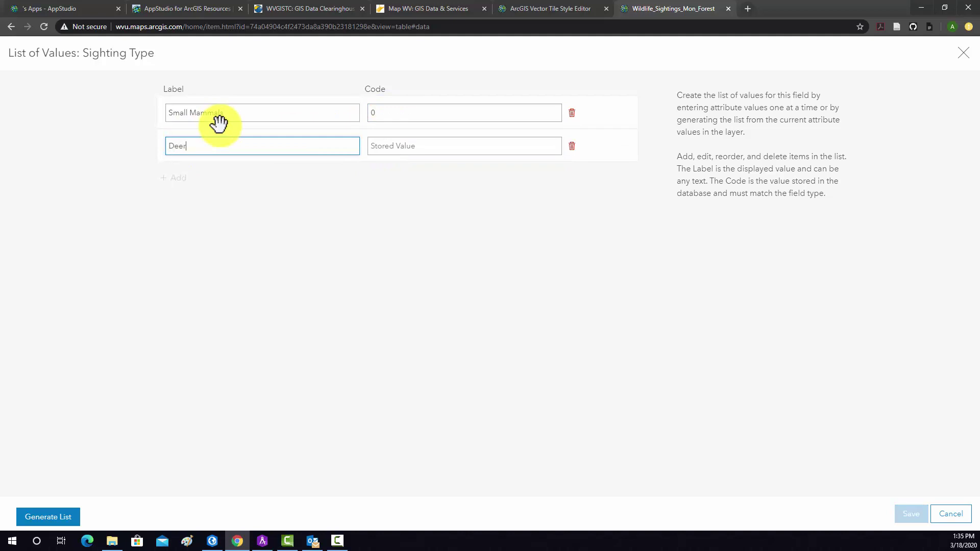
{"action": "key", "text": "Tab"}
{"action": "type", "text": "1"}
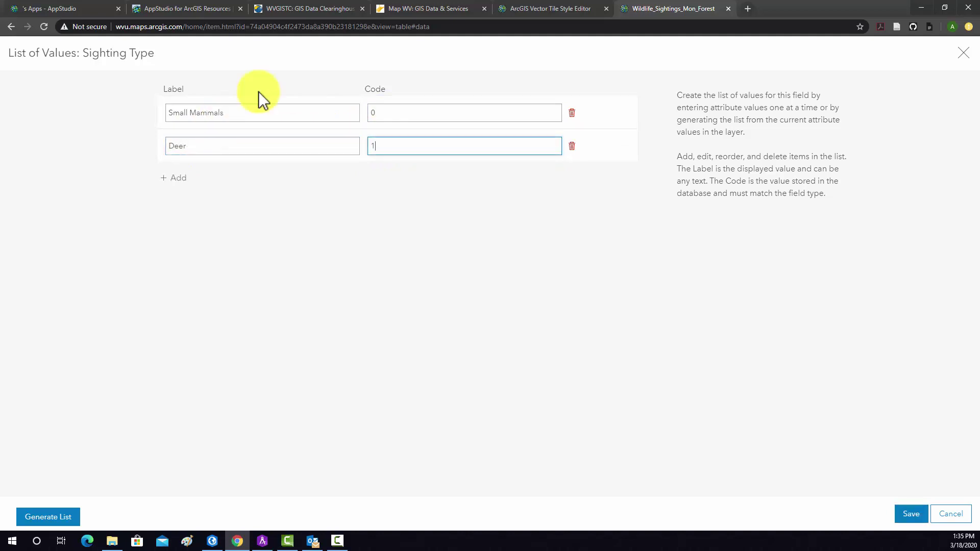
Step: Add Bear 2 and Birds 3 to the list and save it
{"action": "left_click", "coordinate": [184, 178]}
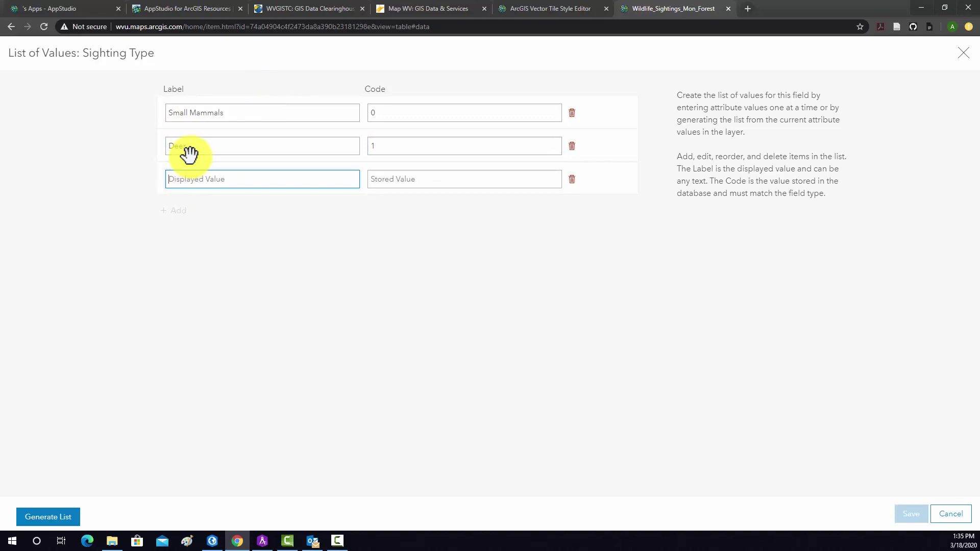
{"action": "type", "text": "Bear"}
{"action": "left_click", "coordinate": [232, 114]}
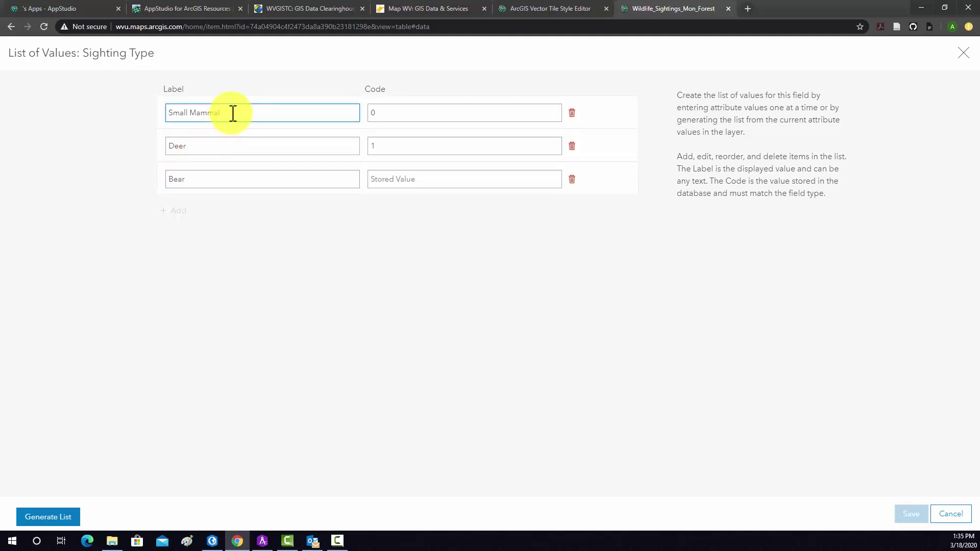
{"action": "left_click", "coordinate": [384, 180]}
{"action": "type", "text": "2"}
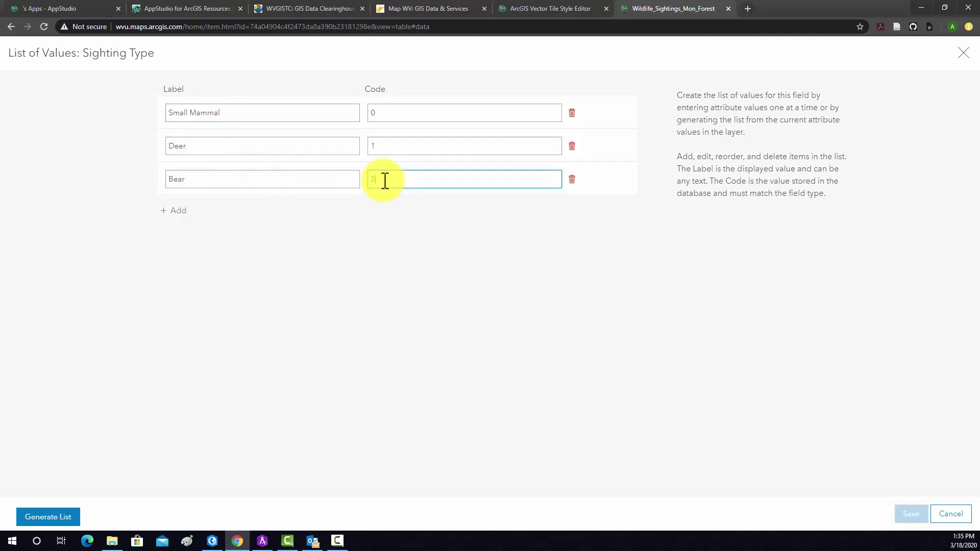
{"action": "left_click", "coordinate": [174, 211]}
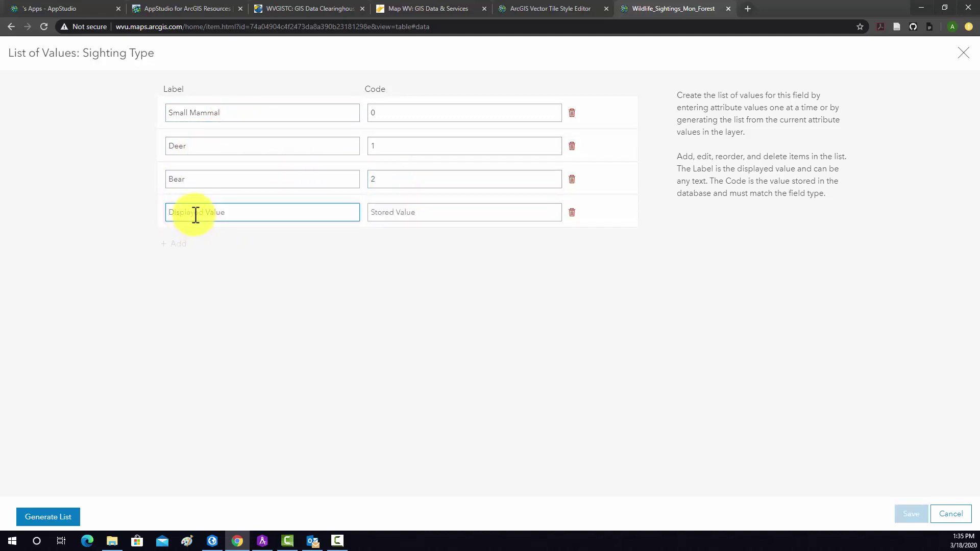
{"action": "type", "text": "Birds"}
{"action": "left_click", "coordinate": [412, 213]}
{"action": "type", "text": "3"}
{"action": "left_click", "coordinate": [382, 246]}
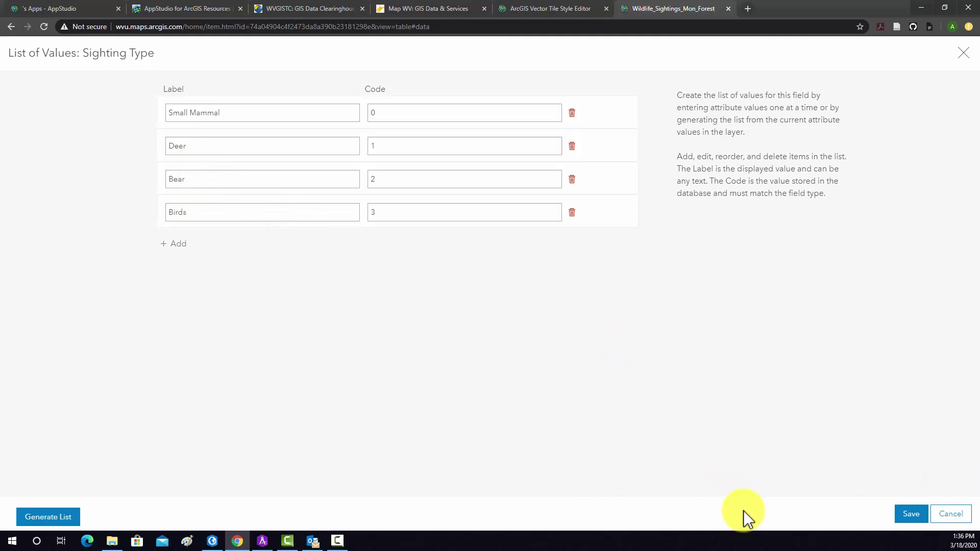
{"action": "left_click", "coordinate": [911, 516]}
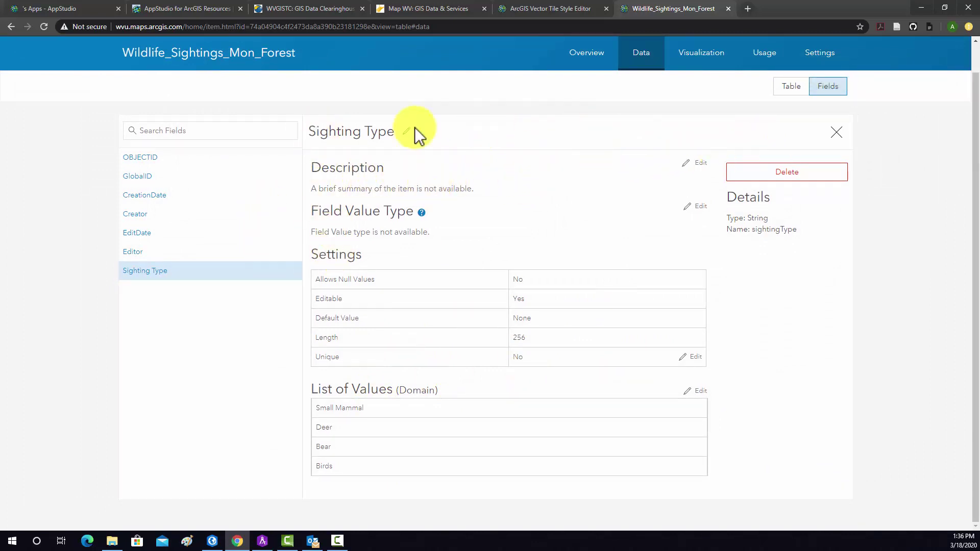
Step: Close the Sighting Type field details to return to the fields list
{"action": "left_click", "coordinate": [836, 133]}
Step: Add a required Date field sightingDate with display name Sighting Date
{"action": "left_click", "coordinate": [194, 123]}
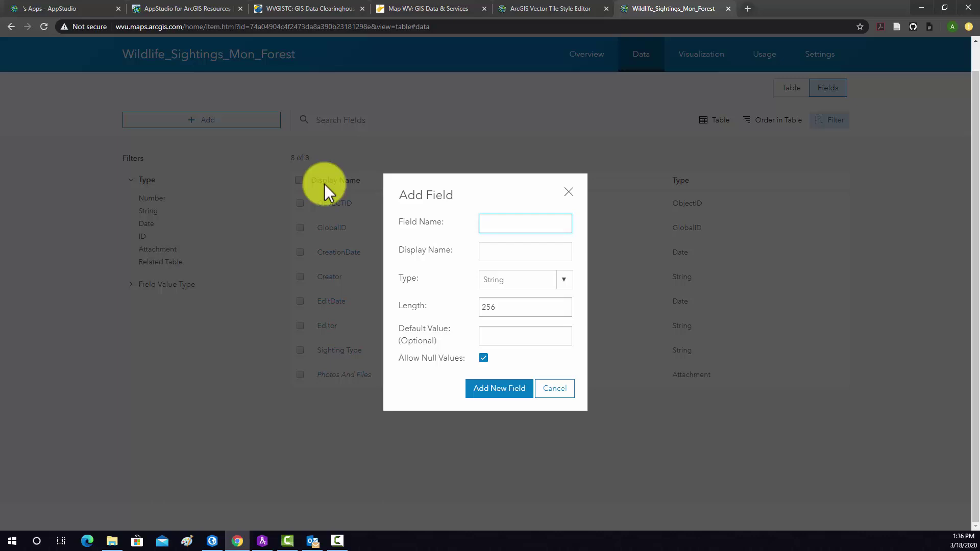
{"action": "type", "text": "sightingDate"}
{"action": "key", "text": "Tab"}
{"action": "type", "text": "Sighting"}
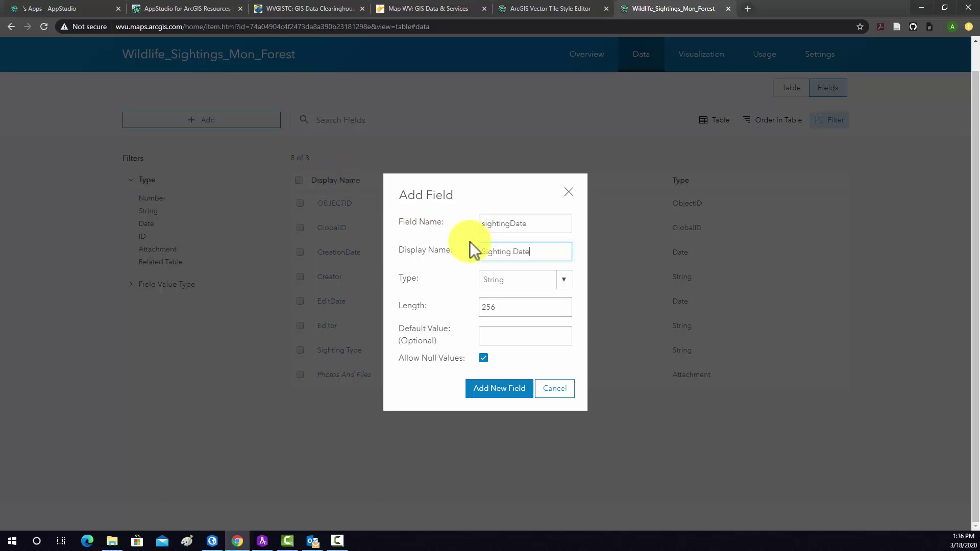
{"action": "left_click", "coordinate": [562, 281]}
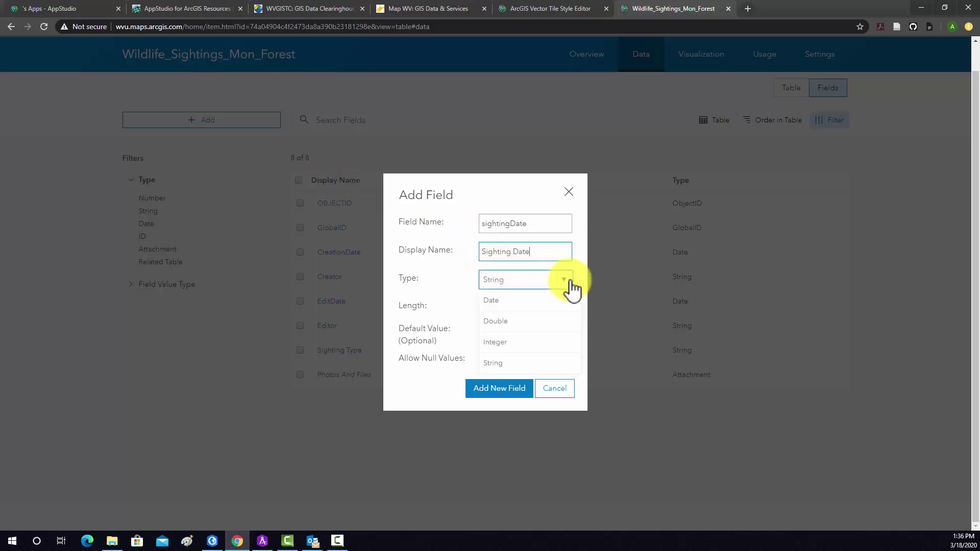
{"action": "left_click", "coordinate": [510, 303]}
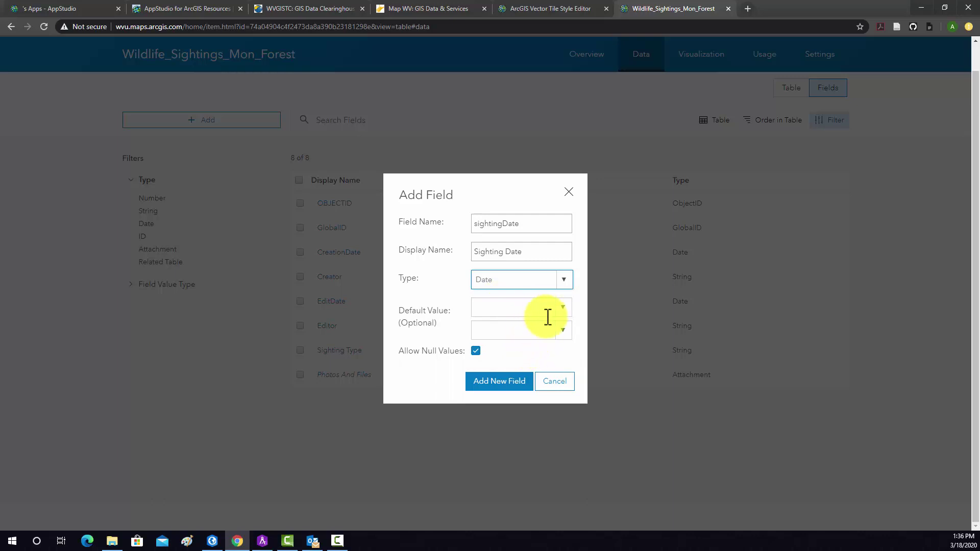
{"action": "left_click", "coordinate": [476, 352]}
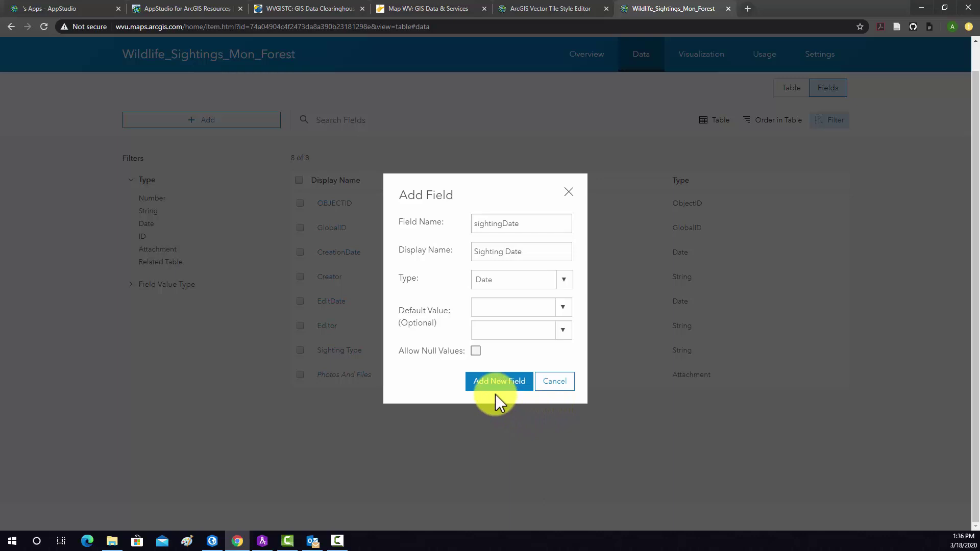
{"action": "left_click", "coordinate": [498, 387]}
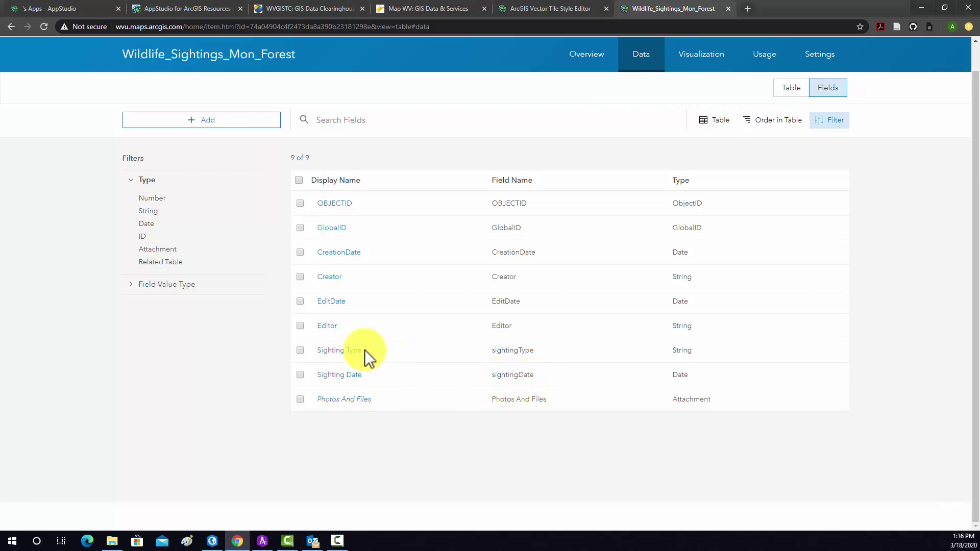
Step: Add a nullable String field comments, displayed as Comments, with length 1000
{"action": "left_click", "coordinate": [206, 120]}
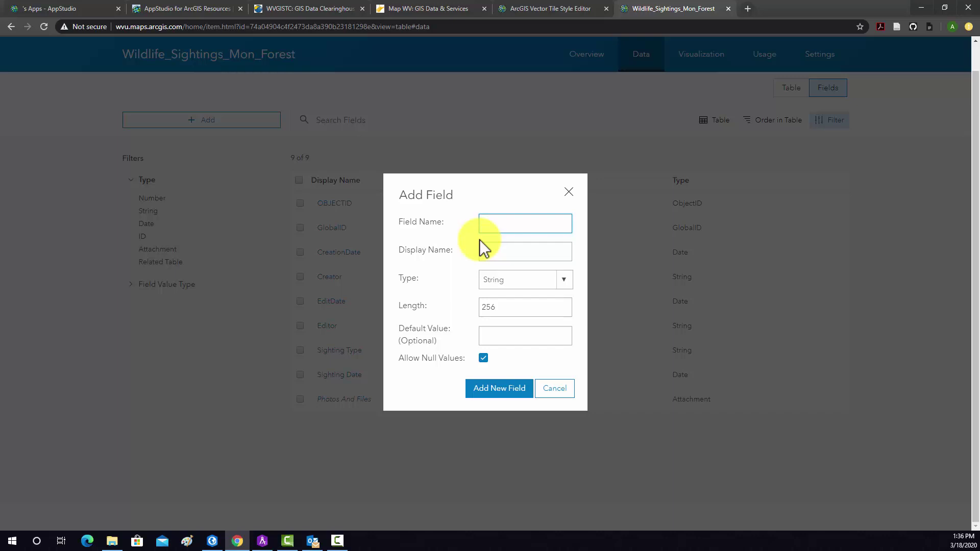
{"action": "type", "text": "Comments"}
{"action": "key", "text": "ctrl+a"}
{"action": "key", "text": "BackSpace"}
{"action": "type", "text": "comments"}
{"action": "key", "text": "Tab"}
{"action": "type", "text": "commen"}
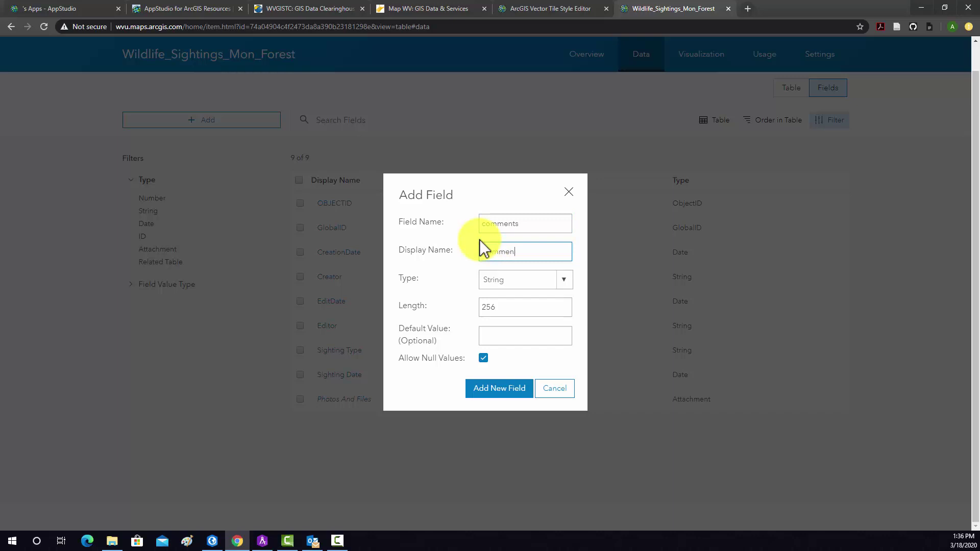
{"action": "type", "text": "ts"}
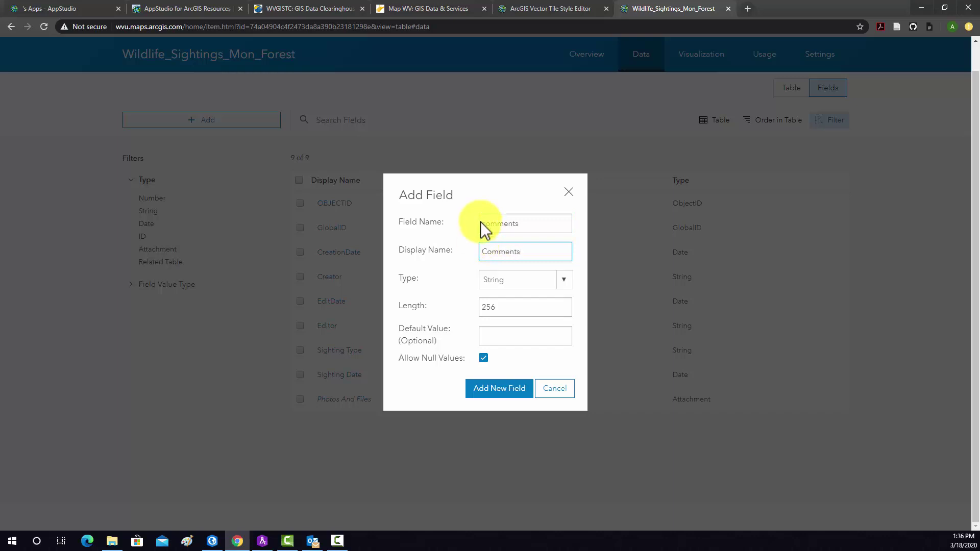
{"action": "left_click", "coordinate": [518, 306]}
{"action": "key", "text": "ctrl+a"}
{"action": "key", "text": "BackSpace"}
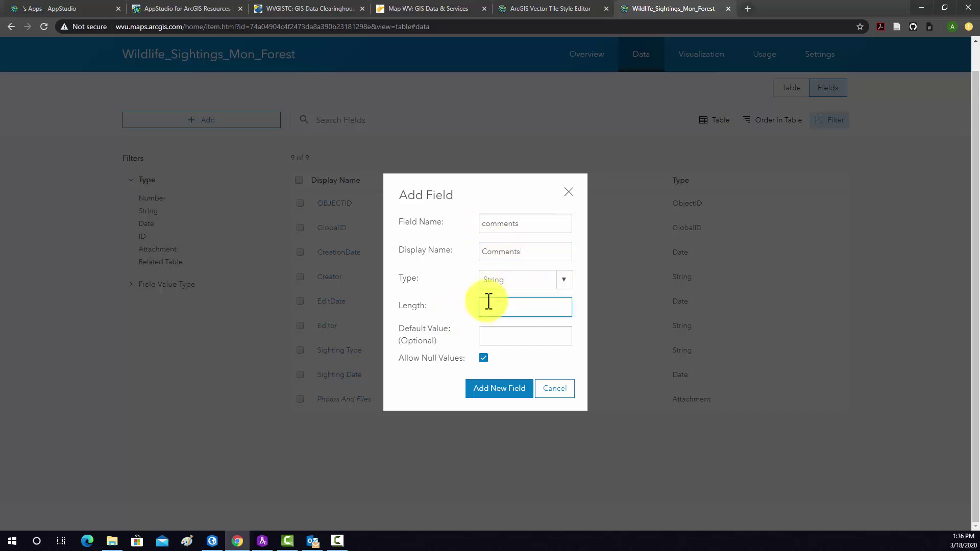
{"action": "type", "text": "1000"}
{"action": "left_click", "coordinate": [520, 337]}
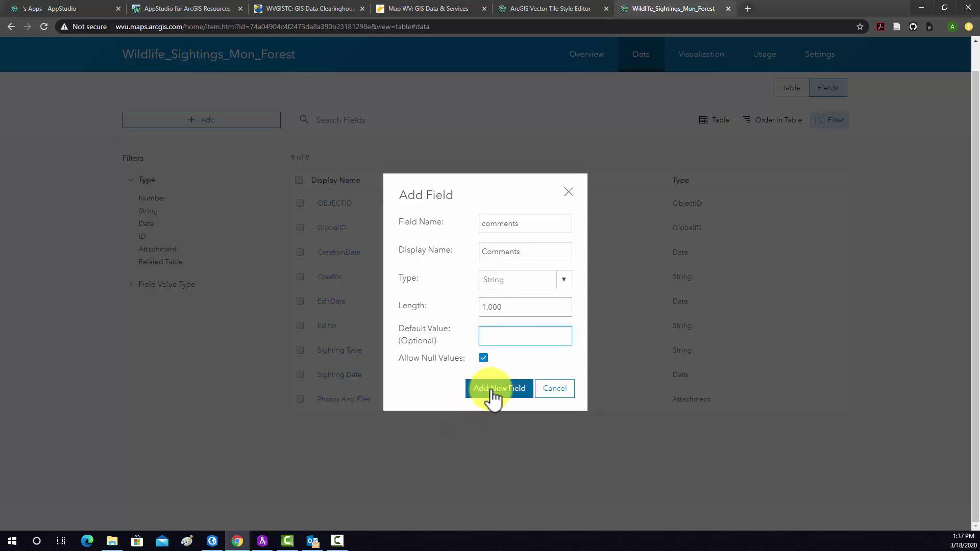
{"action": "left_click", "coordinate": [494, 390]}
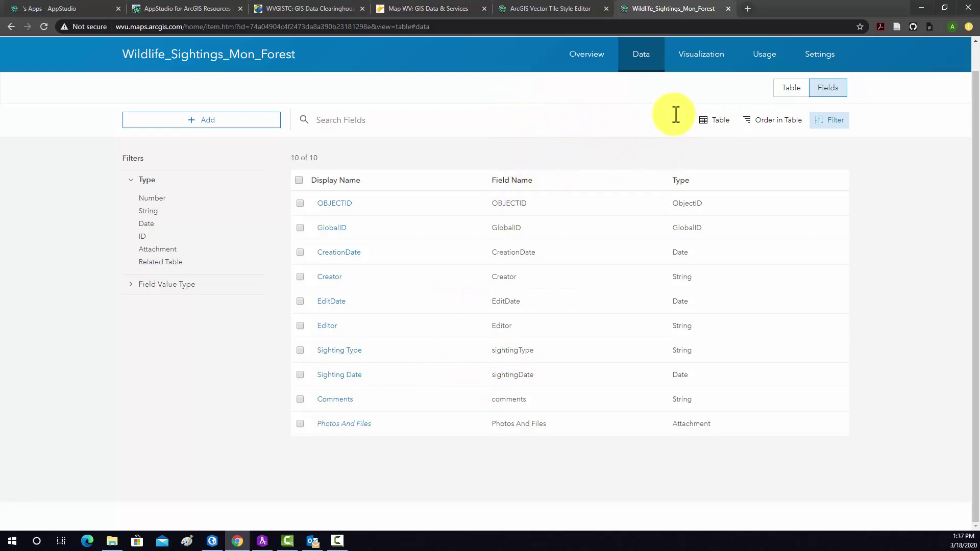
Step: Switch the layer's style to Types (Unique symbols) based on the Sighting Type attribute
{"action": "left_click", "coordinate": [694, 62]}
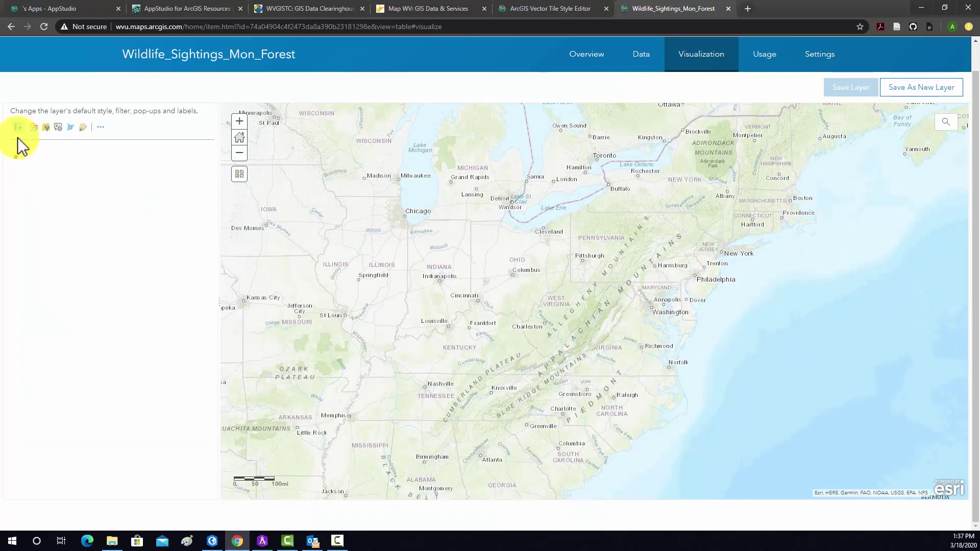
{"action": "left_click", "coordinate": [31, 129]}
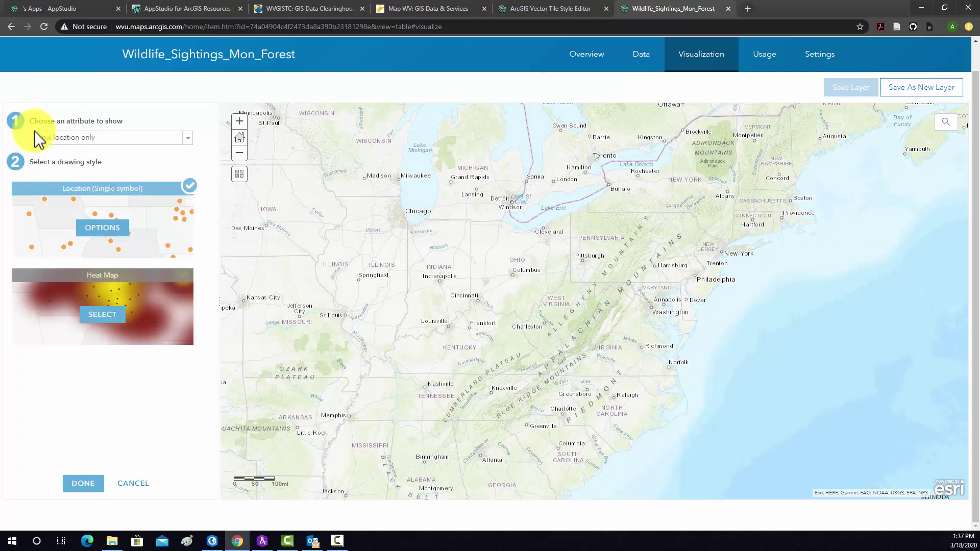
{"action": "left_click", "coordinate": [188, 139]}
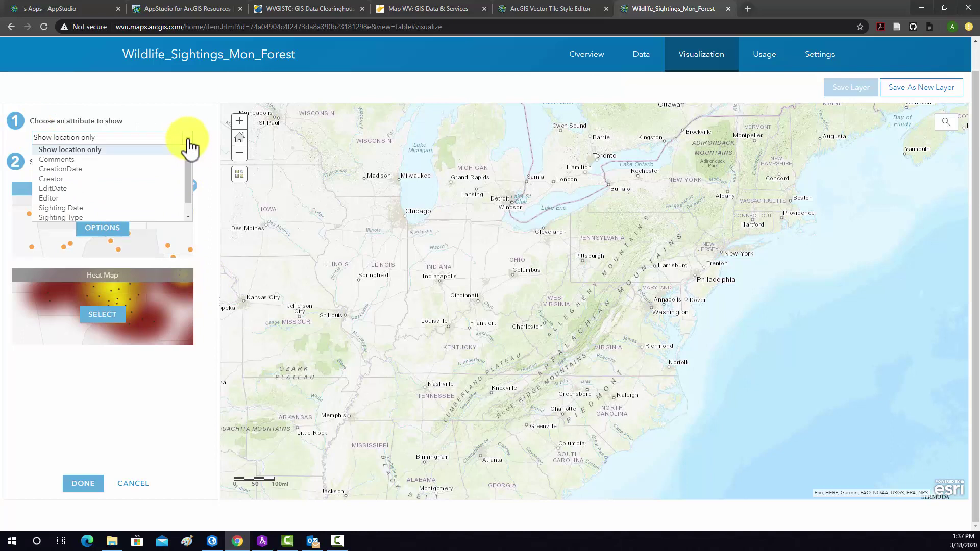
{"action": "left_click", "coordinate": [95, 218]}
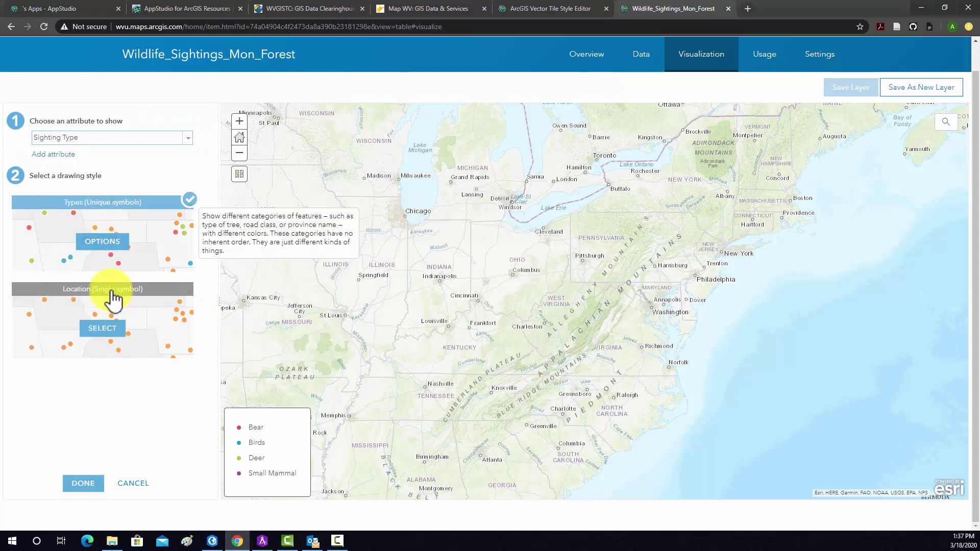
{"action": "left_click", "coordinate": [112, 243]}
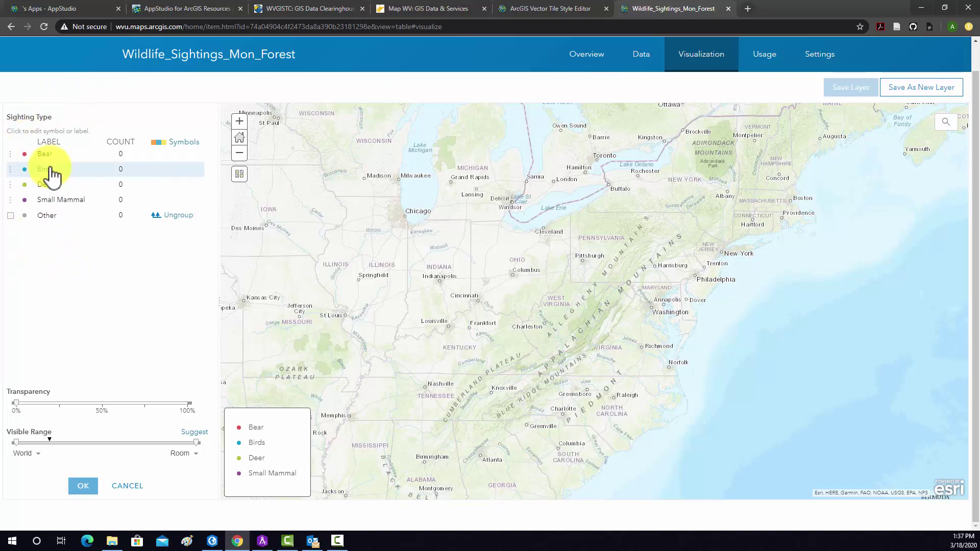
Step: Pick a National Park Service icon as the Bear category's symbol shape
{"action": "left_click", "coordinate": [25, 155]}
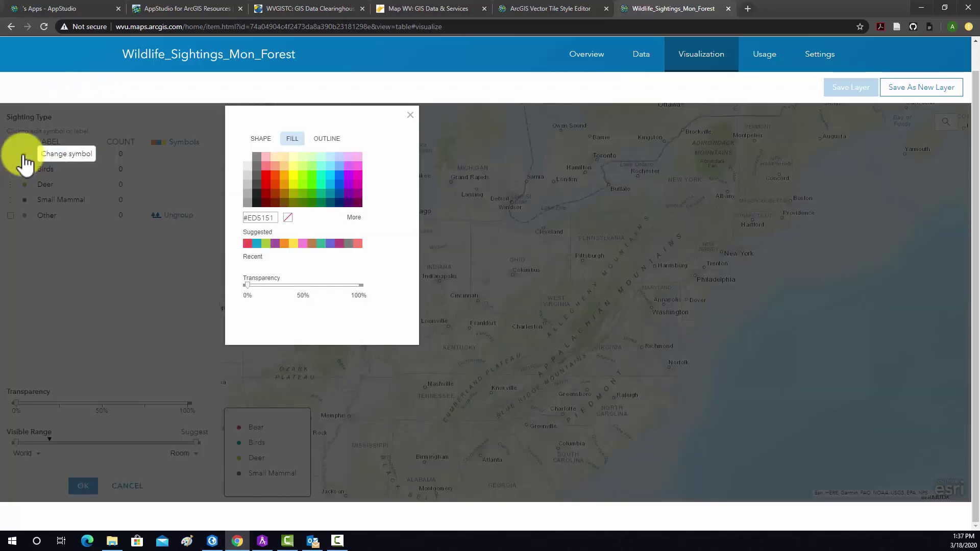
{"action": "left_click", "coordinate": [259, 147]}
{"action": "left_click", "coordinate": [357, 170]}
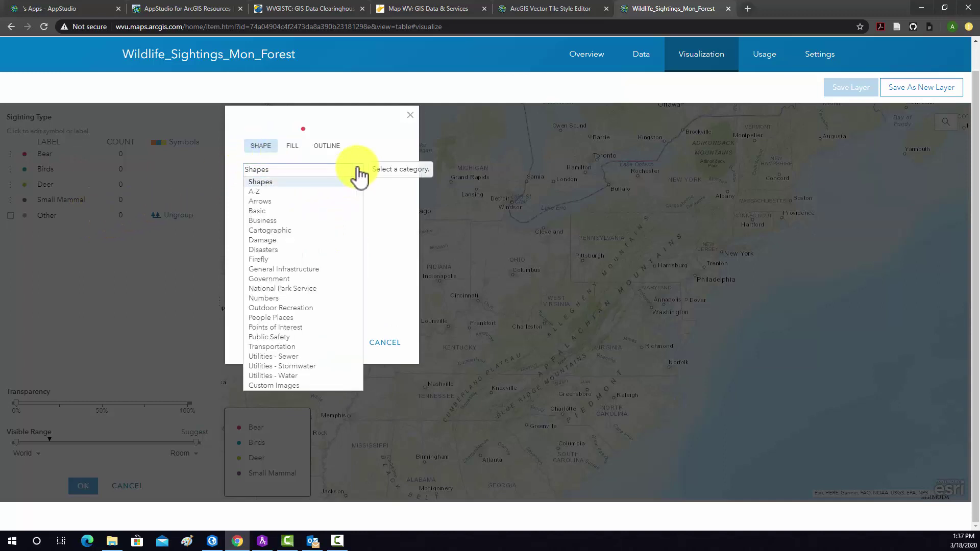
{"action": "left_click", "coordinate": [312, 289]}
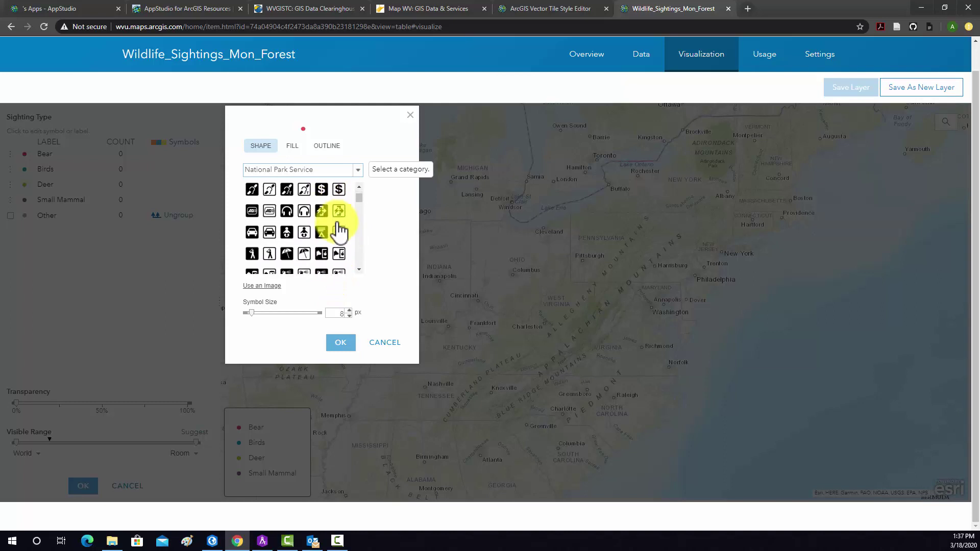
{"action": "scroll", "coordinate": [338, 231], "scroll_direction": "down", "scroll_amount": 4}
{"action": "left_click", "coordinate": [339, 232]}
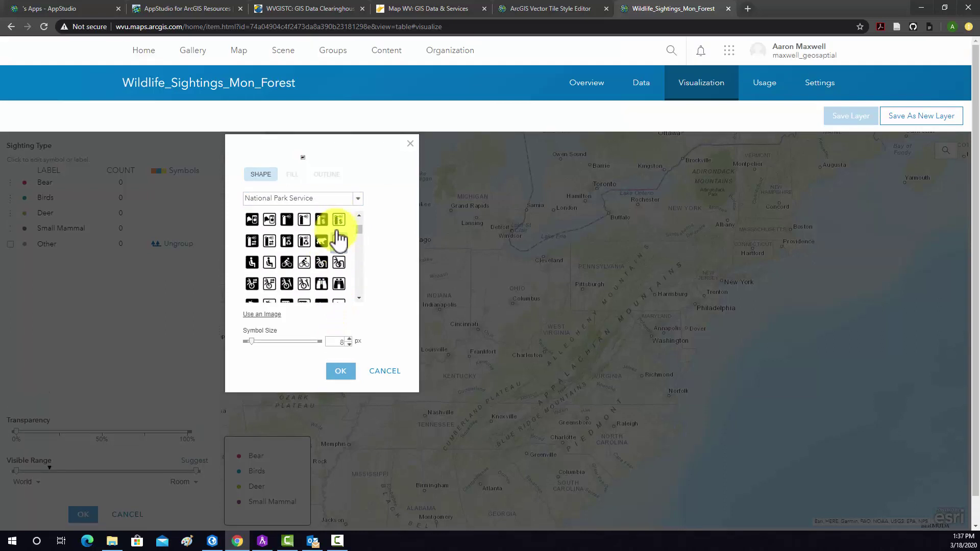
Step: Set the Bear symbol size to 16 and apply it
{"action": "left_click", "coordinate": [349, 339]}
{"action": "left_click", "coordinate": [350, 339]}
{"action": "left_click", "coordinate": [349, 338]}
{"action": "left_click", "coordinate": [349, 339]}
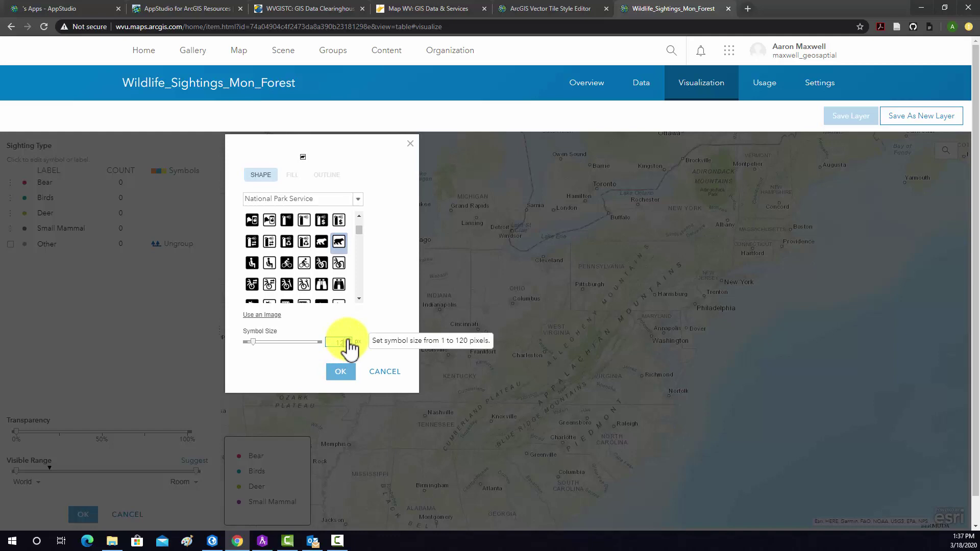
{"action": "left_click", "coordinate": [349, 339]}
{"action": "left_click", "coordinate": [349, 339]}
{"action": "left_click", "coordinate": [349, 340]}
{"action": "left_click", "coordinate": [349, 341]}
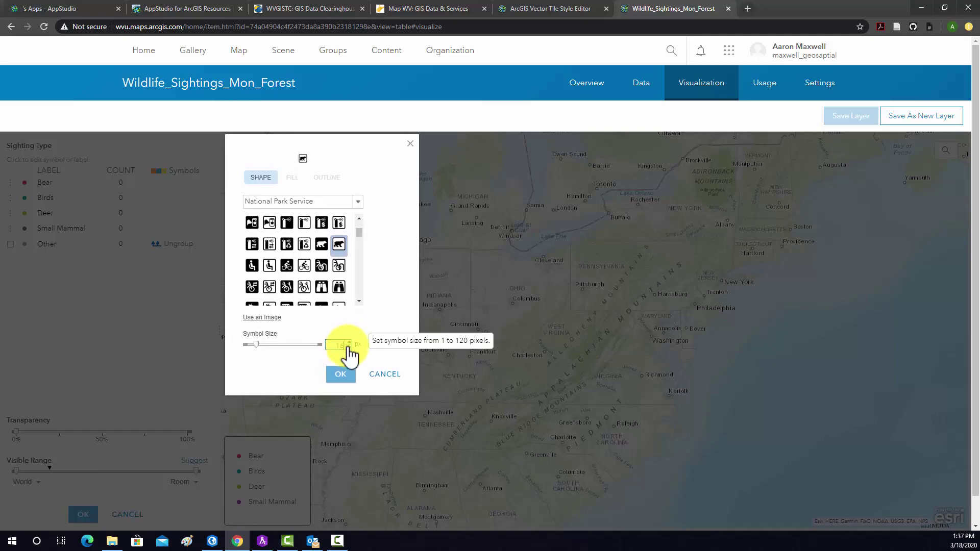
{"action": "left_click", "coordinate": [340, 374]}
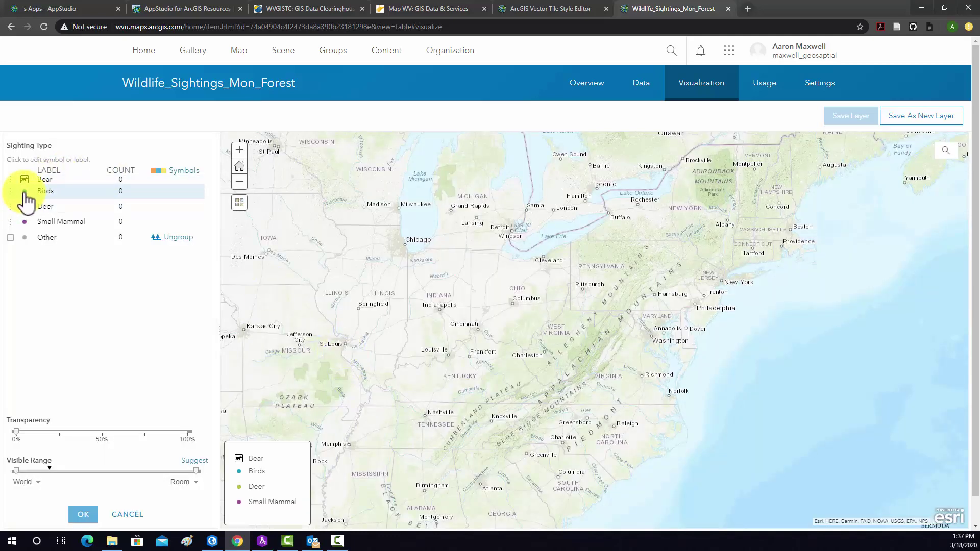
{"action": "left_click", "coordinate": [24, 194]}
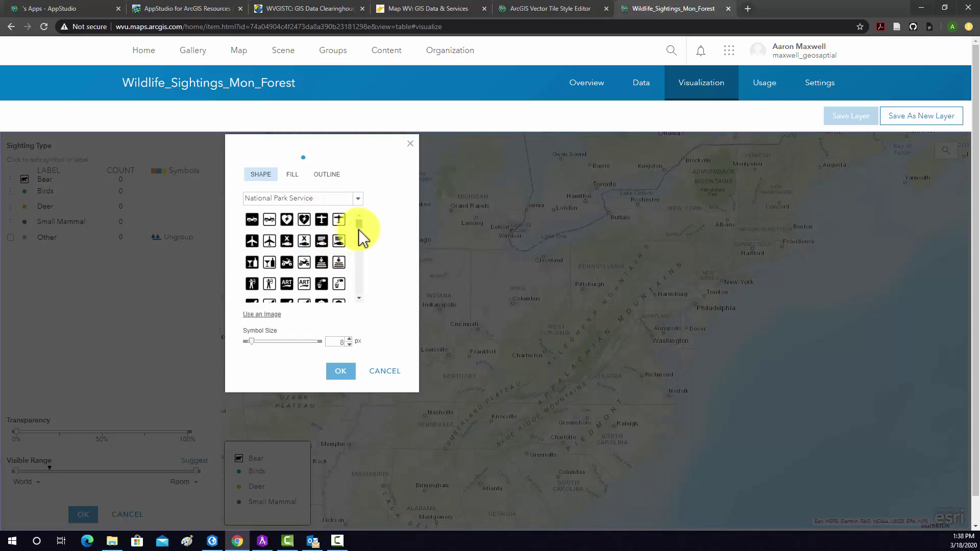
Step: Choose a National Park Service icon for Birds and set its size to 14 px
{"action": "scroll", "coordinate": [360, 300], "scroll_direction": "down", "scroll_amount": 5}
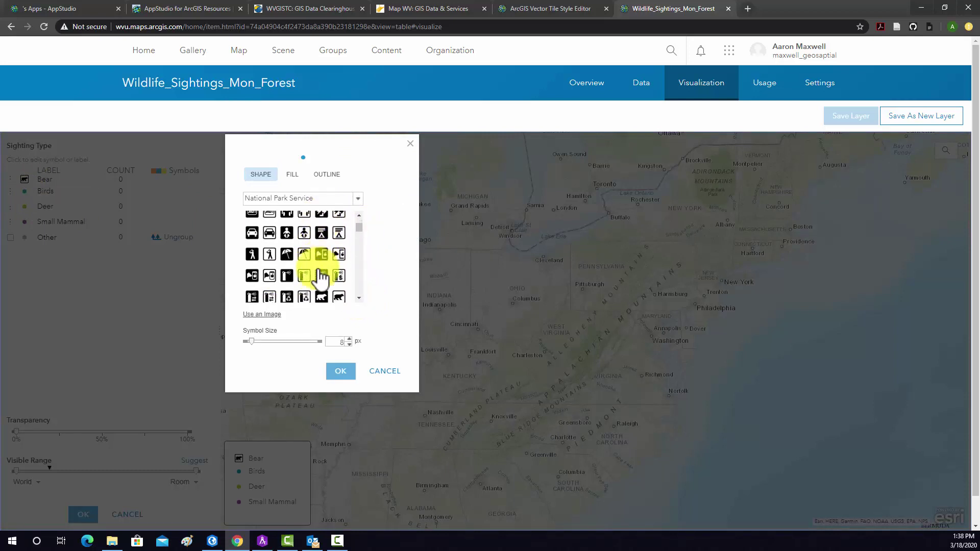
{"action": "scroll", "coordinate": [322, 278], "scroll_direction": "down", "scroll_amount": 5}
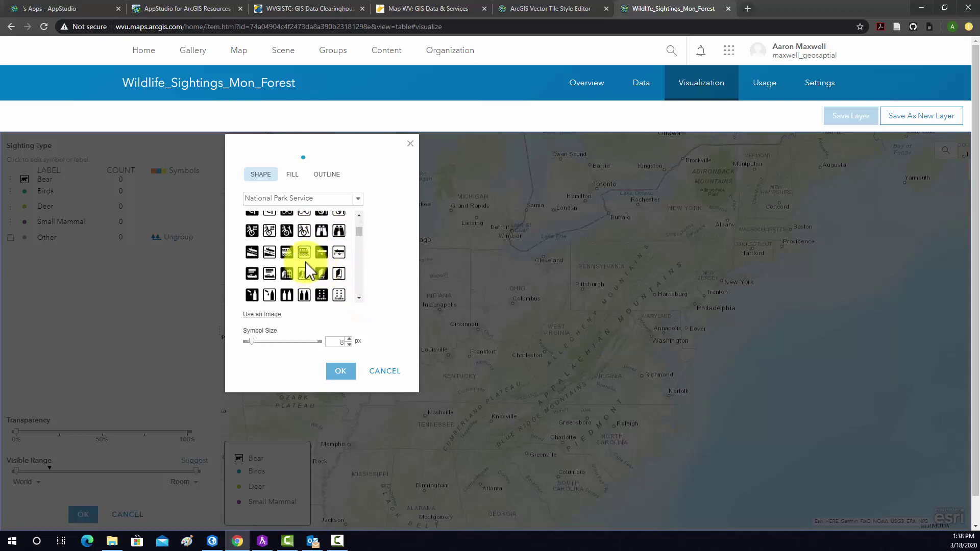
{"action": "scroll", "coordinate": [274, 262], "scroll_direction": "down", "scroll_amount": 5}
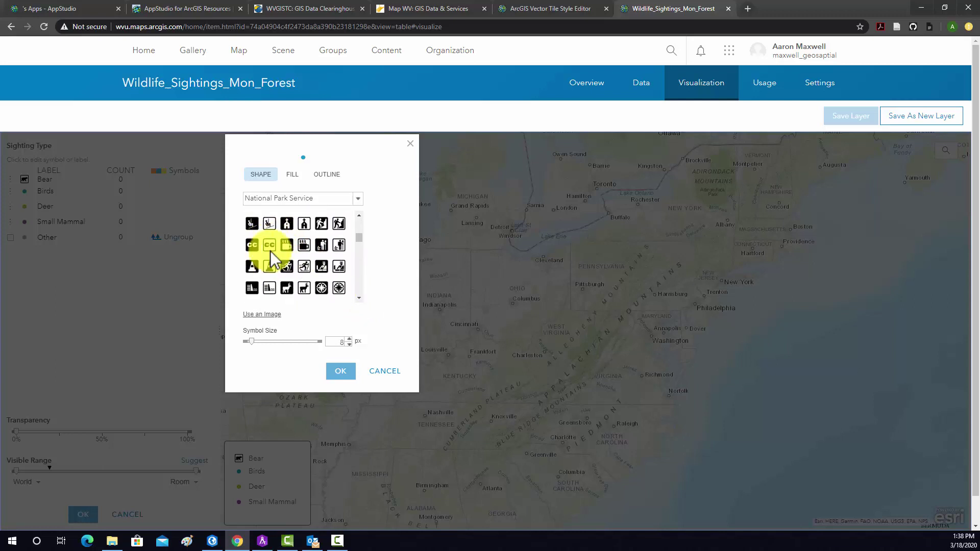
{"action": "scroll", "coordinate": [269, 261], "scroll_direction": "down", "scroll_amount": 5}
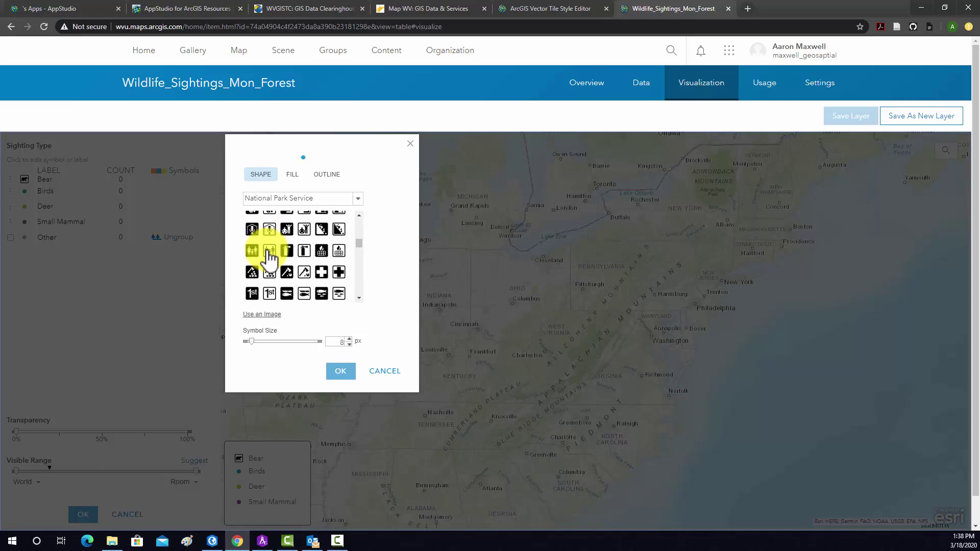
{"action": "scroll", "coordinate": [273, 258], "scroll_direction": "down", "scroll_amount": 5}
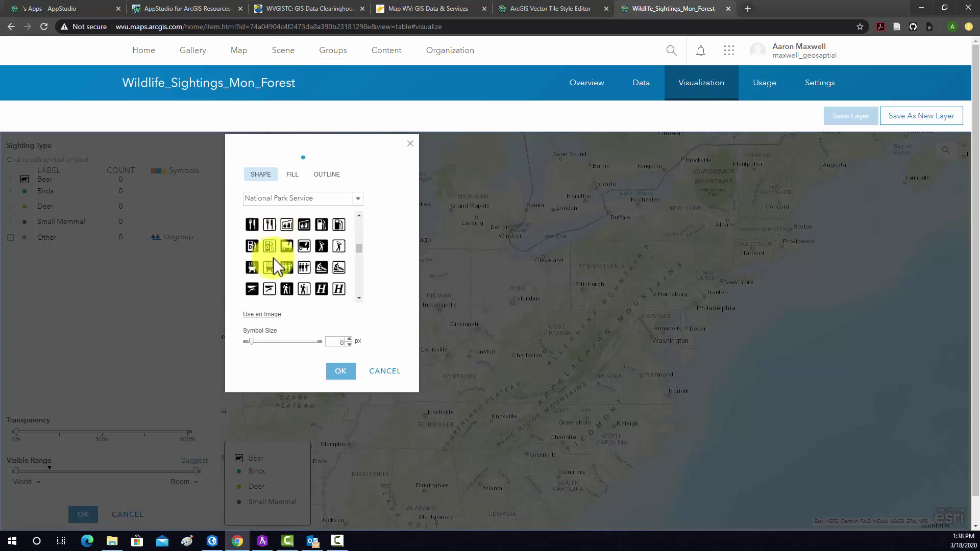
{"action": "scroll", "coordinate": [274, 258], "scroll_direction": "down", "scroll_amount": 5}
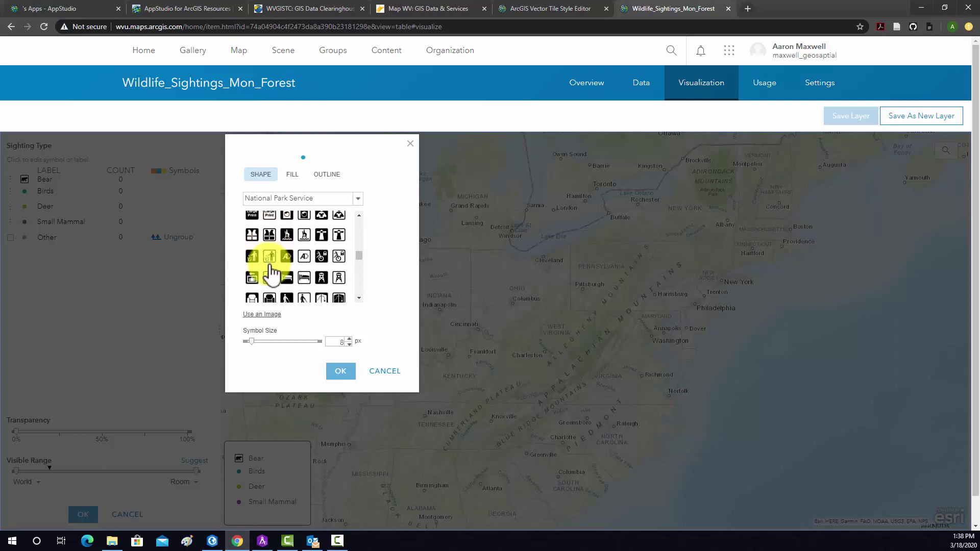
{"action": "scroll", "coordinate": [278, 270], "scroll_direction": "down", "scroll_amount": 5}
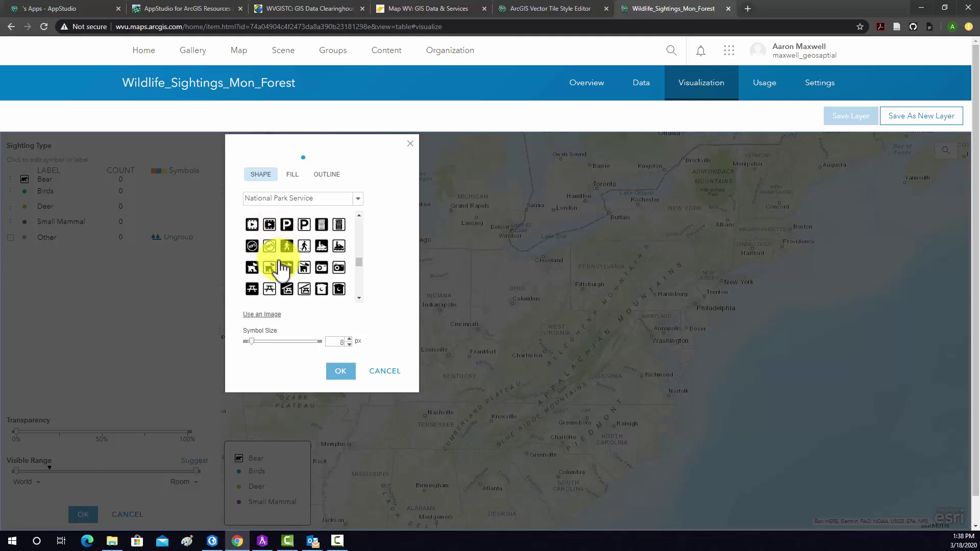
{"action": "scroll", "coordinate": [279, 260], "scroll_direction": "down", "scroll_amount": 5}
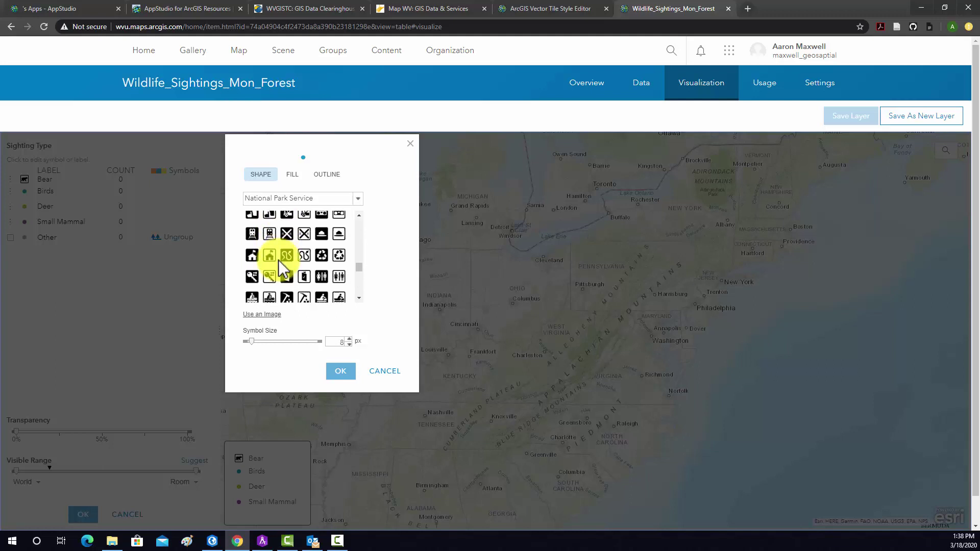
{"action": "scroll", "coordinate": [279, 263], "scroll_direction": "down", "scroll_amount": 5}
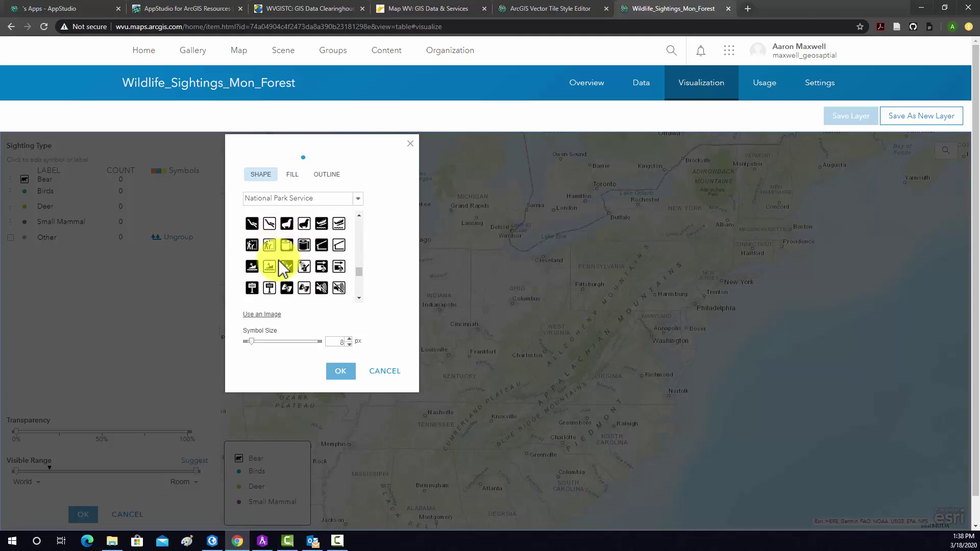
{"action": "scroll", "coordinate": [279, 265], "scroll_direction": "down", "scroll_amount": 5}
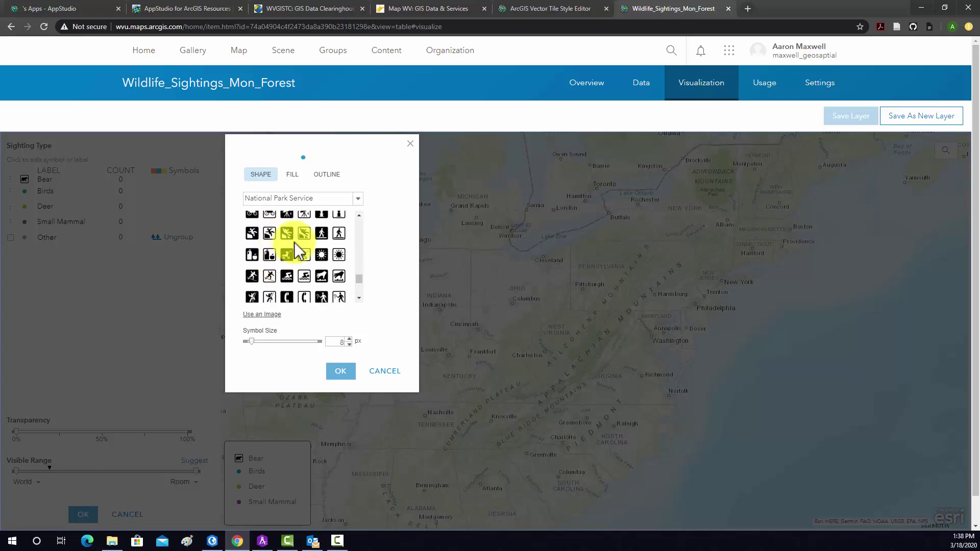
{"action": "scroll", "coordinate": [287, 258], "scroll_direction": "down", "scroll_amount": 5}
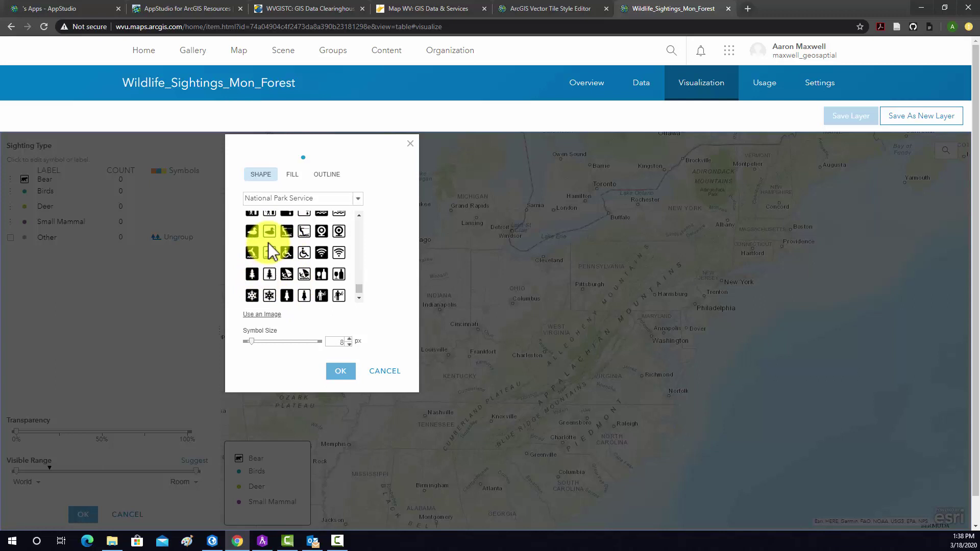
{"action": "left_click", "coordinate": [268, 232]}
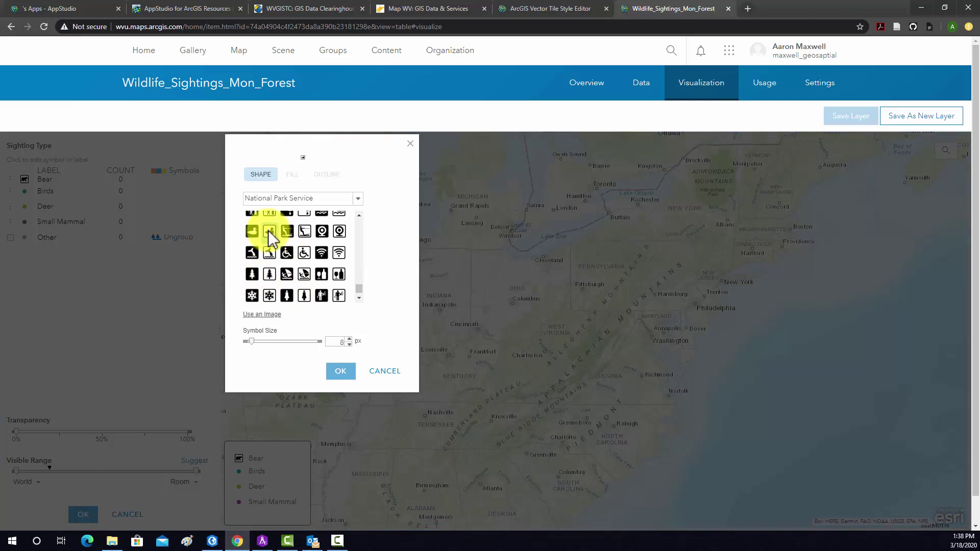
{"action": "left_click", "coordinate": [349, 339]}
{"action": "left_click", "coordinate": [350, 340]}
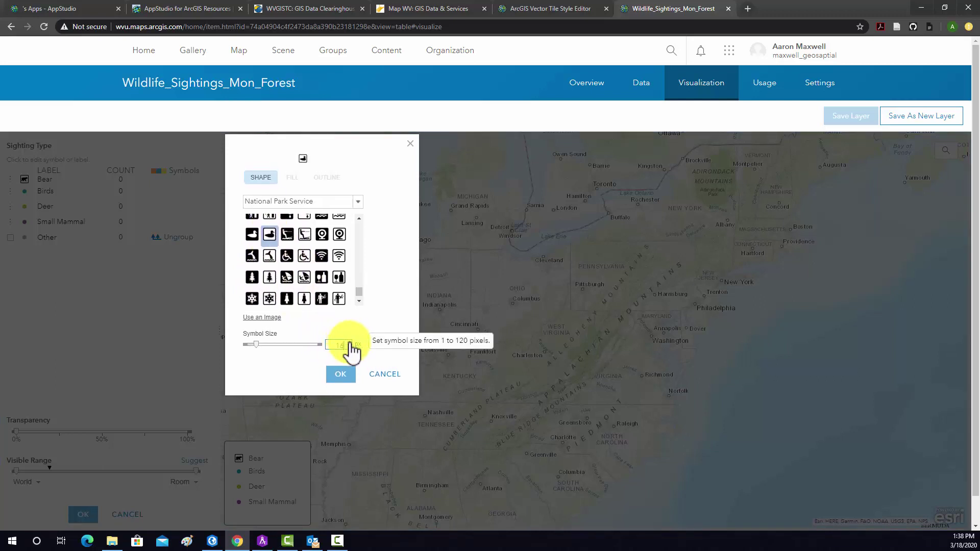
Step: Apply the Birds symbol and give Deer a park icon at 16 px
{"action": "left_click", "coordinate": [339, 382]}
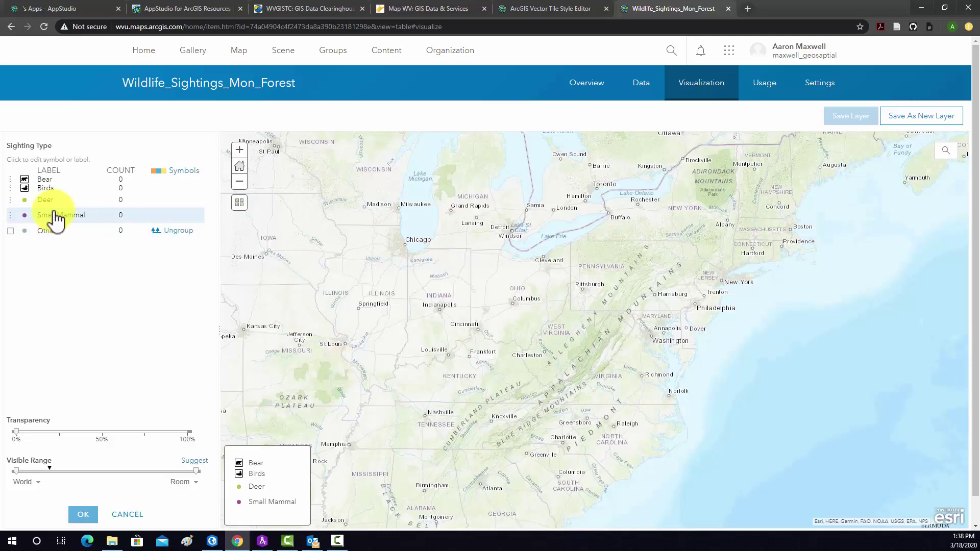
{"action": "left_click", "coordinate": [24, 200]}
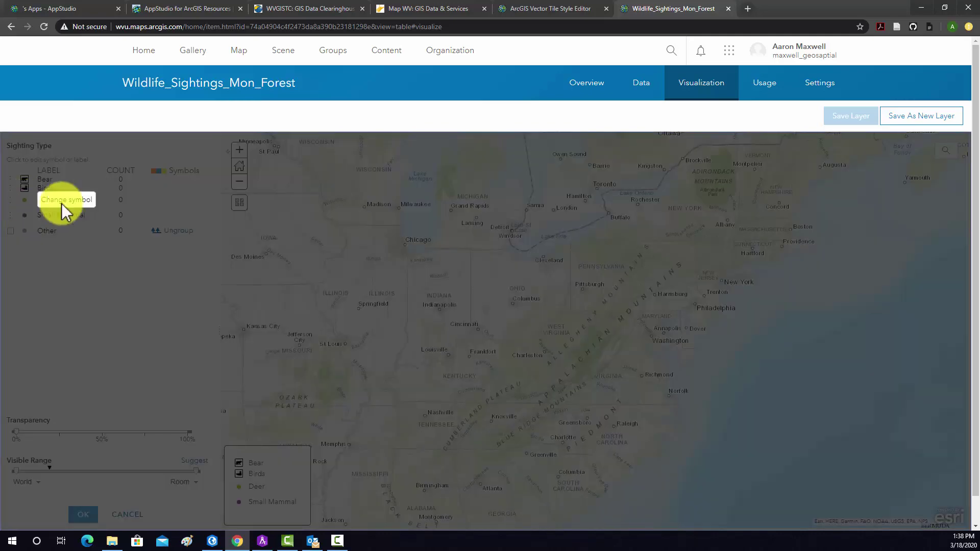
{"action": "left_click", "coordinate": [359, 299]}
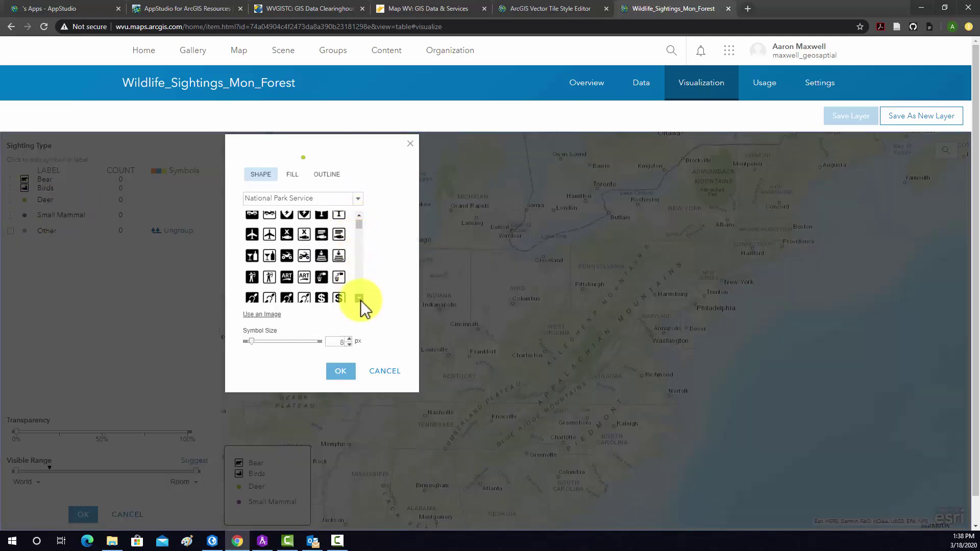
{"action": "left_click_drag", "start_coordinate": [359, 300], "coordinate": [359, 300]}
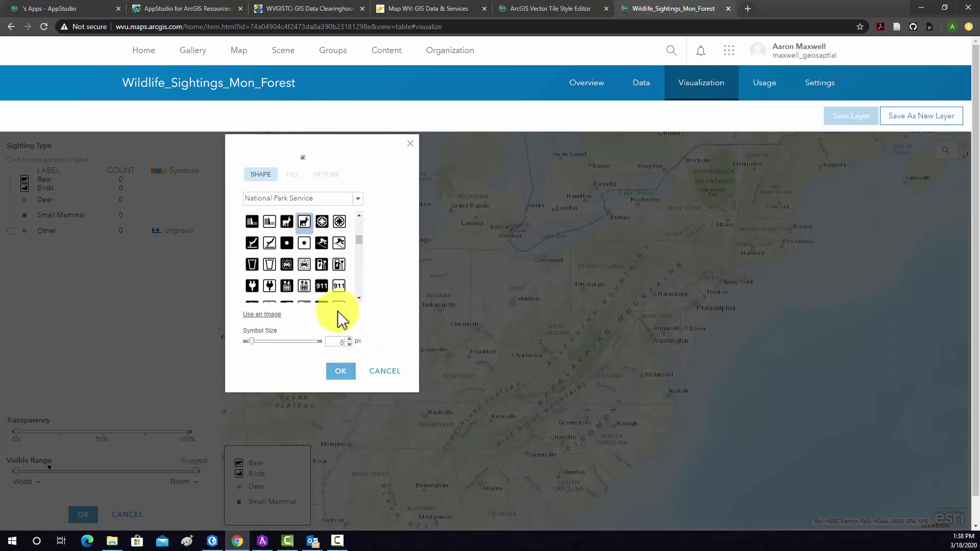
{"action": "left_click_drag", "start_coordinate": [349, 339], "coordinate": [349, 339]}
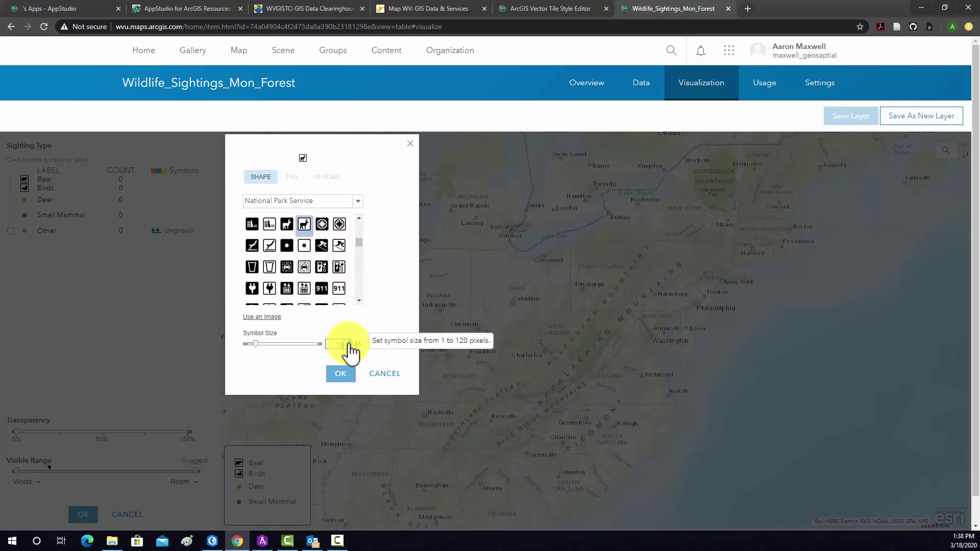
{"action": "left_click", "coordinate": [349, 341]}
{"action": "left_click", "coordinate": [341, 375]}
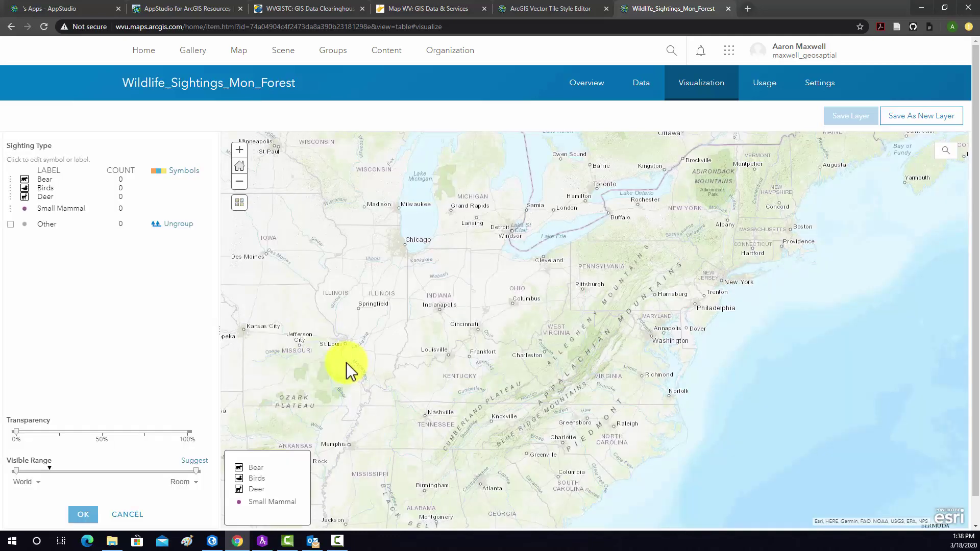
Step: Give Small Mammal the binoculars icon and finish the Sighting Type symbol settings
{"action": "left_click", "coordinate": [24, 208]}
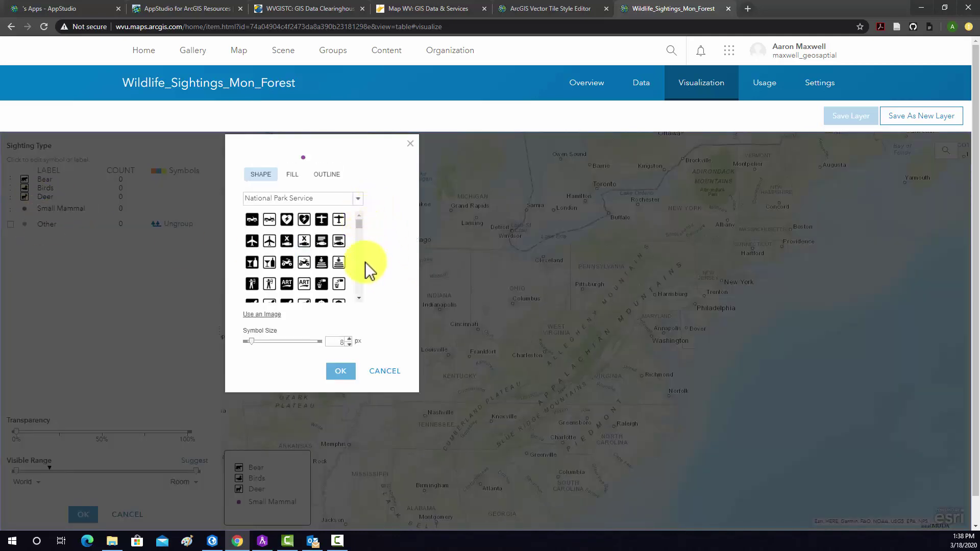
{"action": "left_click", "coordinate": [360, 299]}
{"action": "left_click", "coordinate": [359, 298]}
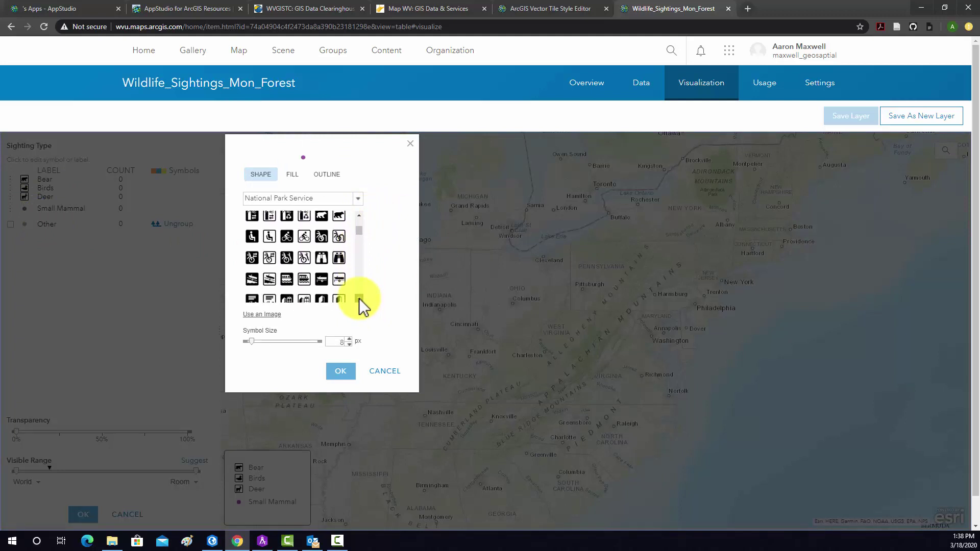
{"action": "left_click", "coordinate": [339, 232]}
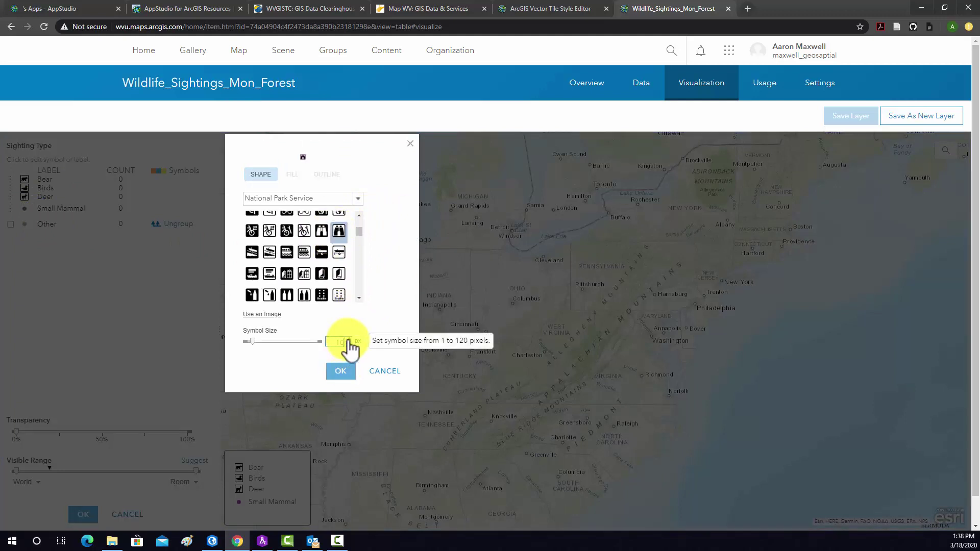
{"action": "scroll", "coordinate": [349, 342], "scroll_direction": "up", "scroll_amount": 10}
{"action": "scroll", "coordinate": [349, 343], "scroll_direction": "down", "scroll_amount": 2}
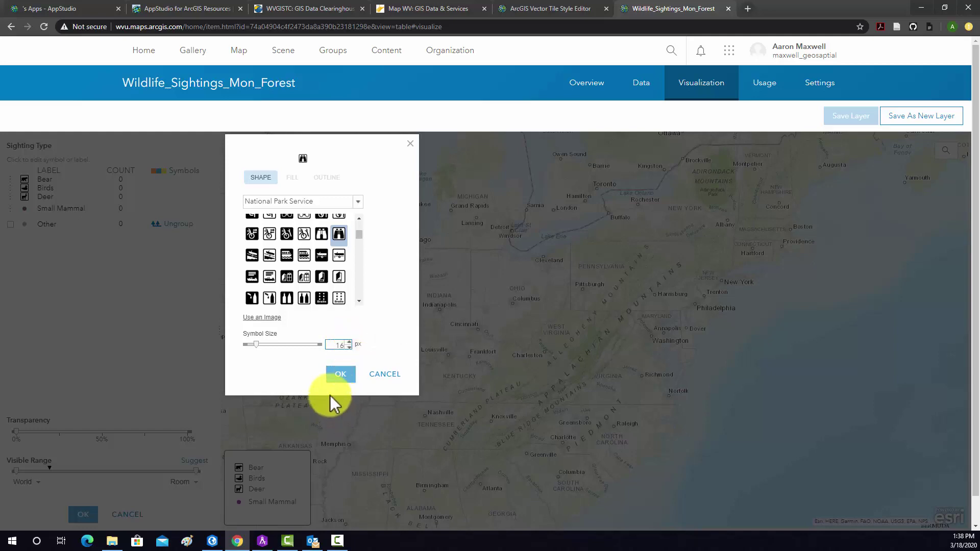
{"action": "left_click", "coordinate": [339, 376]}
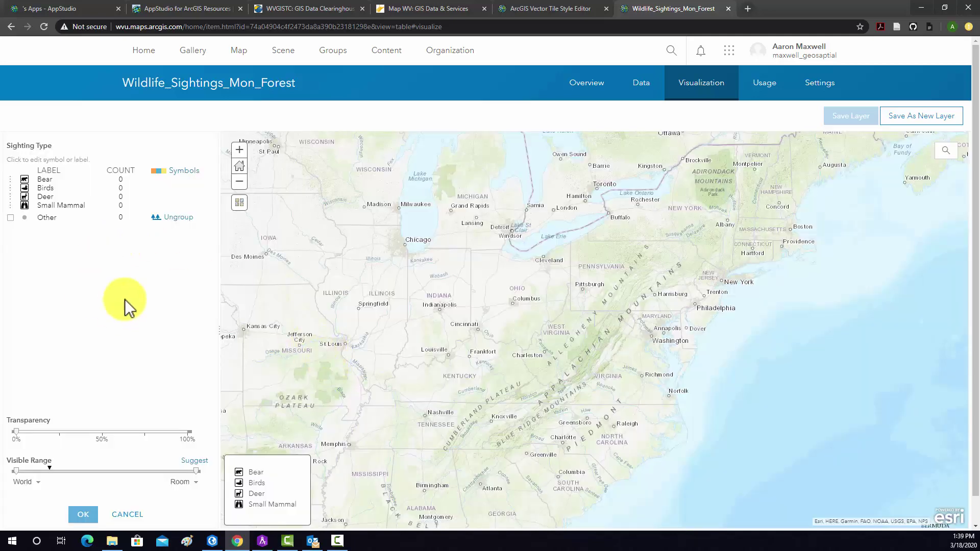
{"action": "left_click", "coordinate": [83, 514]}
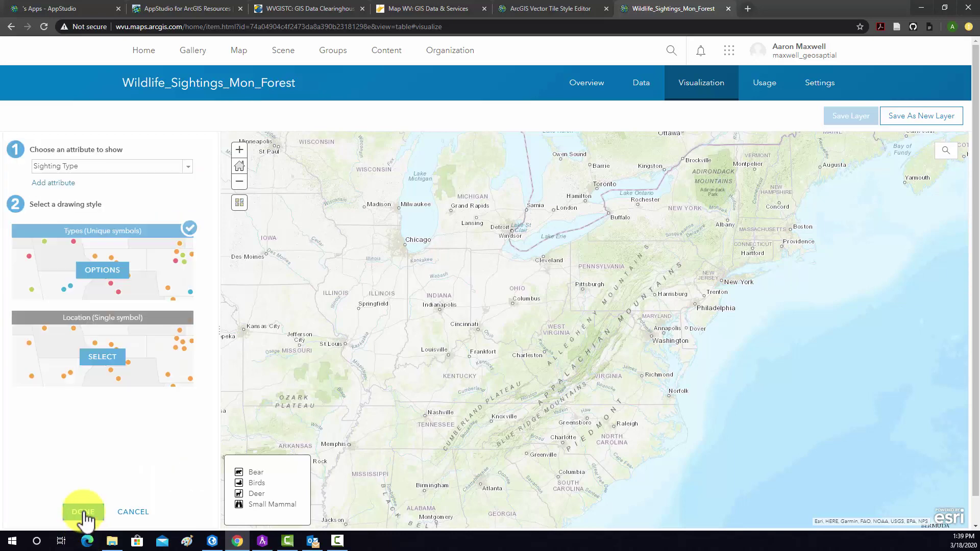
Step: Finish the style, save the symbol changes when prompted, and go to the item's Settings
{"action": "left_click", "coordinate": [83, 512]}
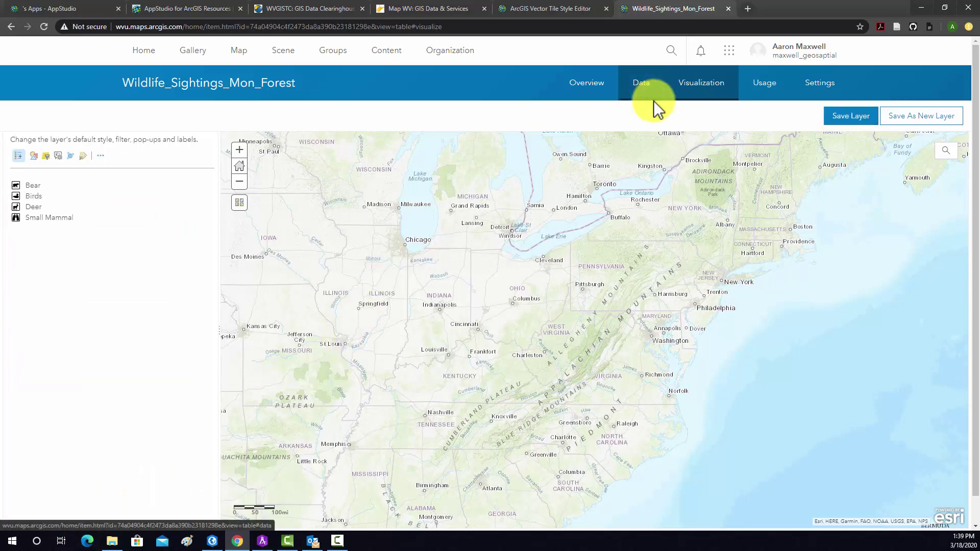
{"action": "left_click", "coordinate": [764, 84]}
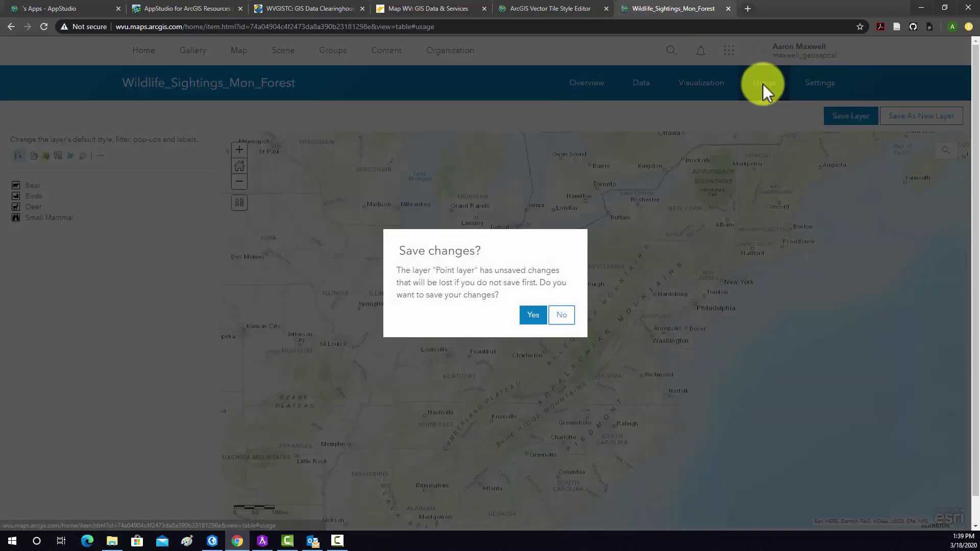
{"action": "left_click", "coordinate": [533, 315]}
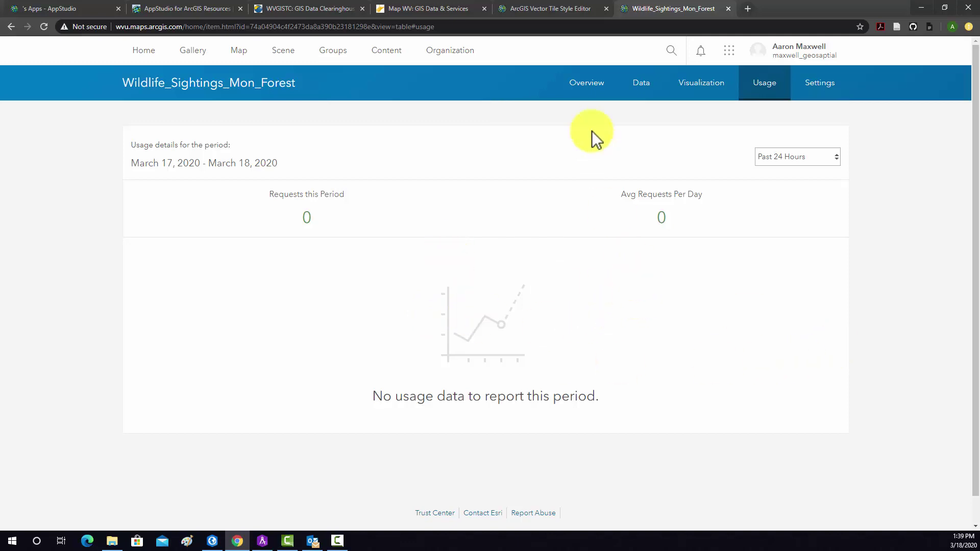
{"action": "left_click", "coordinate": [818, 85]}
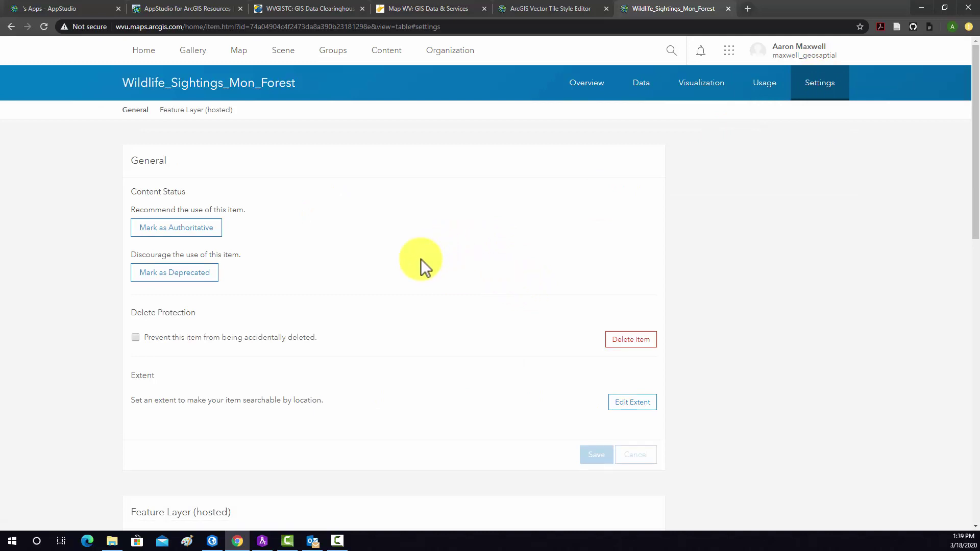
Step: Scroll down the layer's Settings page to the editing options, then back toward the top
{"action": "scroll", "coordinate": [421, 259], "scroll_direction": "down", "scroll_amount": 2}
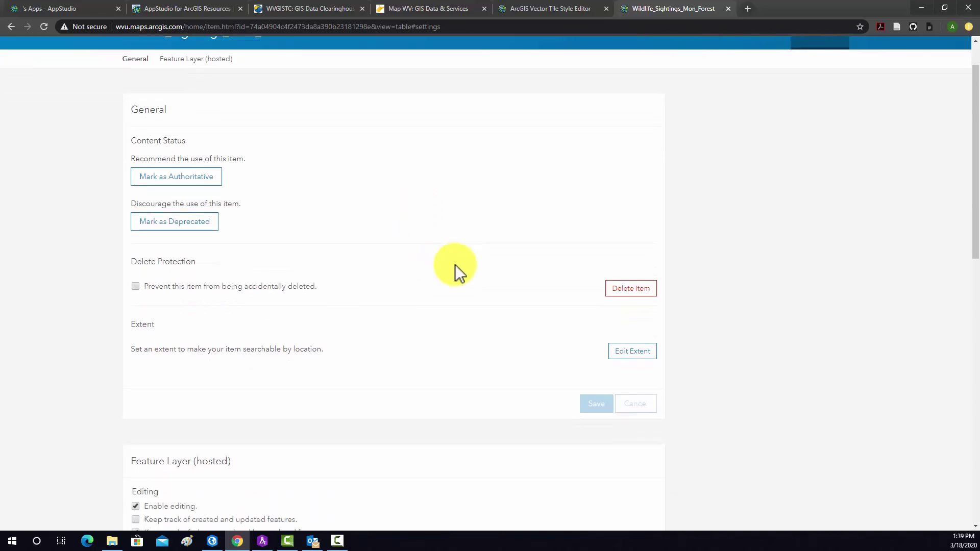
{"action": "scroll", "coordinate": [358, 251], "scroll_direction": "down", "scroll_amount": 1}
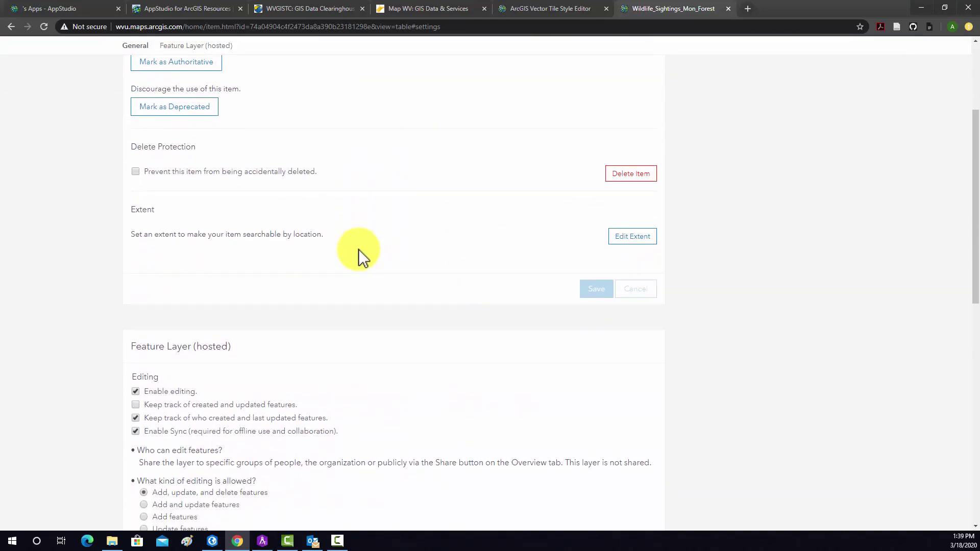
{"action": "scroll", "coordinate": [326, 275], "scroll_direction": "down", "scroll_amount": 3}
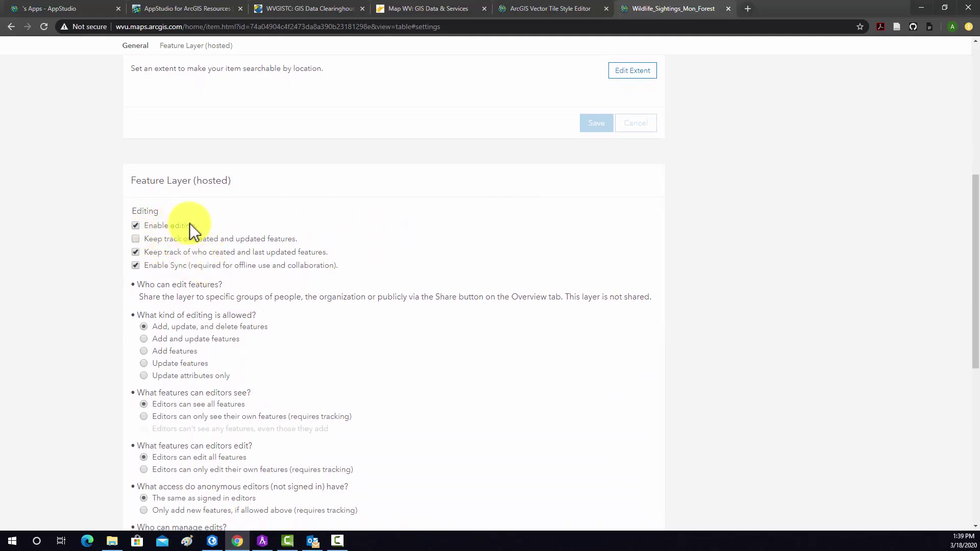
{"action": "scroll", "coordinate": [189, 222], "scroll_direction": "down", "scroll_amount": 1}
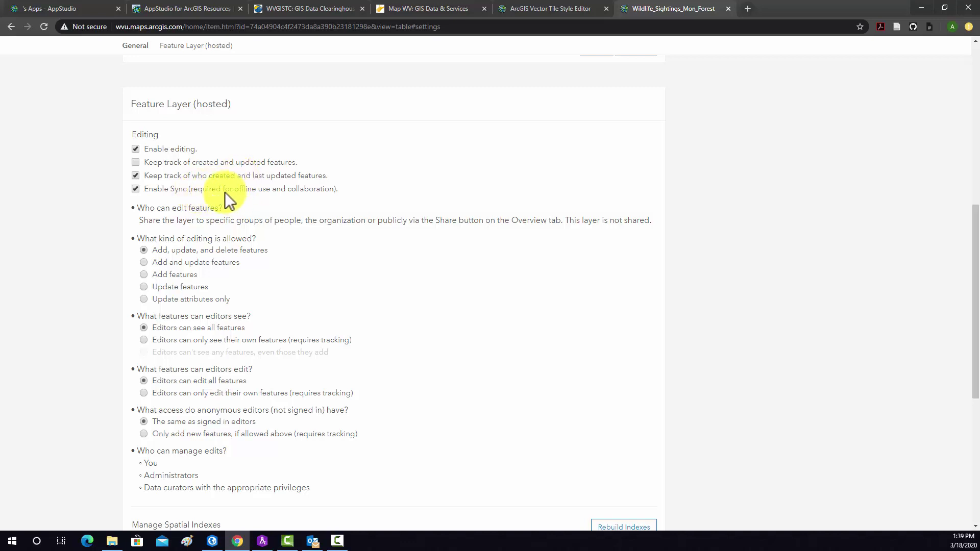
{"action": "scroll", "coordinate": [200, 160], "scroll_direction": "down", "scroll_amount": 2}
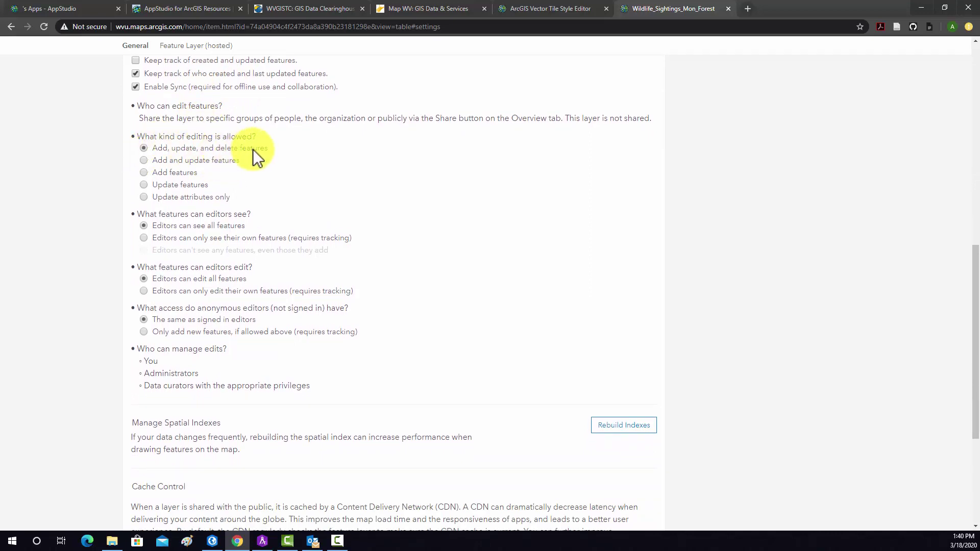
{"action": "scroll", "coordinate": [253, 149], "scroll_direction": "down", "scroll_amount": 1}
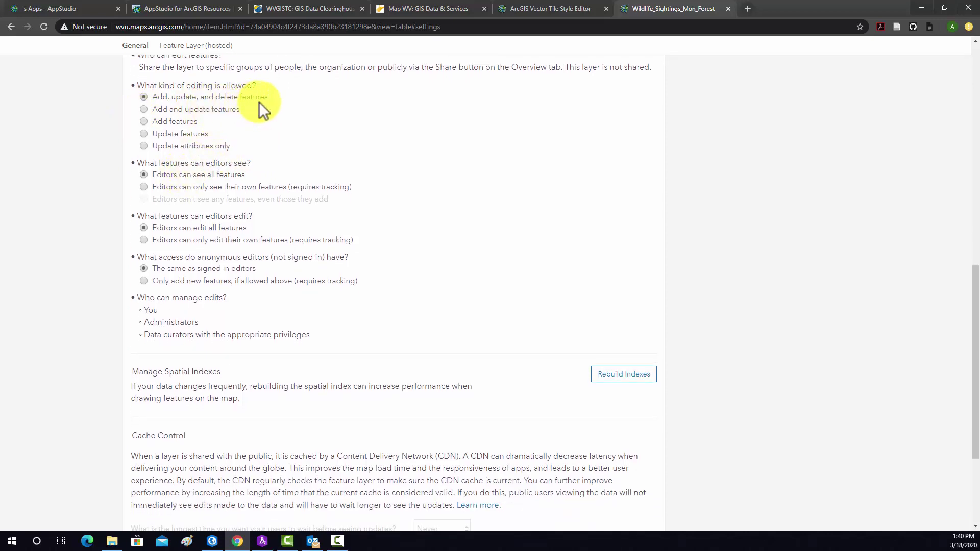
{"action": "scroll", "coordinate": [262, 106], "scroll_direction": "down", "scroll_amount": 1}
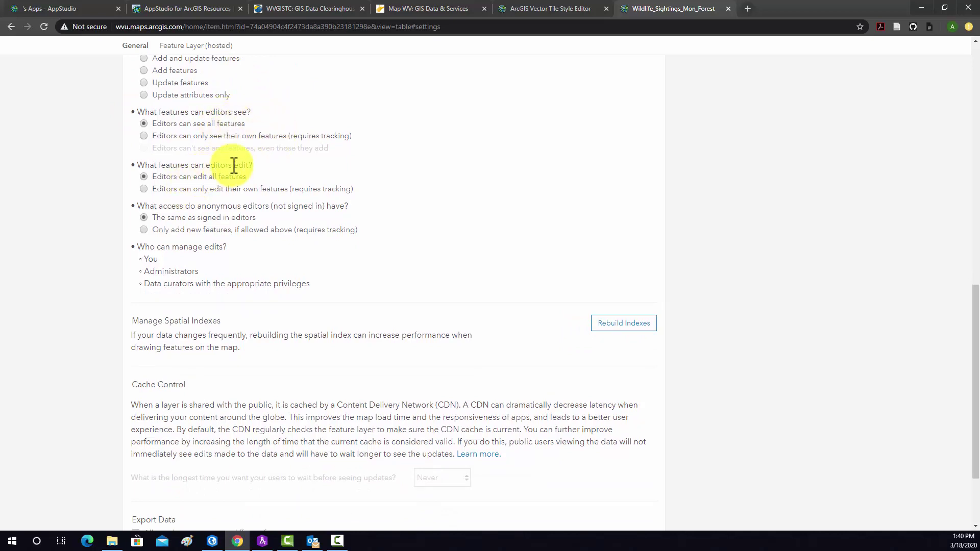
{"action": "scroll", "coordinate": [289, 197], "scroll_direction": "down", "scroll_amount": 1}
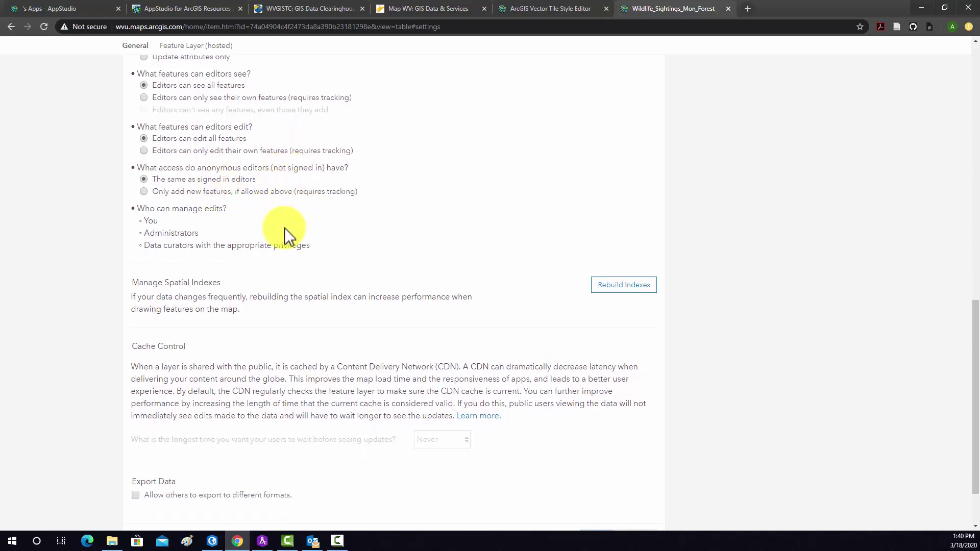
{"action": "scroll", "coordinate": [337, 236], "scroll_direction": "down", "scroll_amount": 1}
{"action": "scroll", "coordinate": [337, 236], "scroll_direction": "down", "scroll_amount": 1}
{"action": "scroll", "coordinate": [339, 234], "scroll_direction": "up", "scroll_amount": 14}
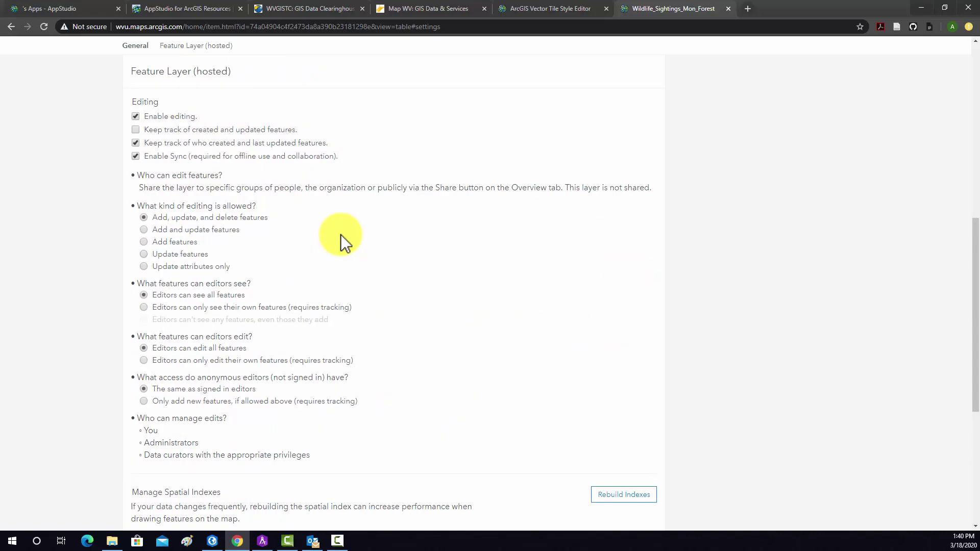
{"action": "scroll", "coordinate": [341, 235], "scroll_direction": "up", "scroll_amount": 3}
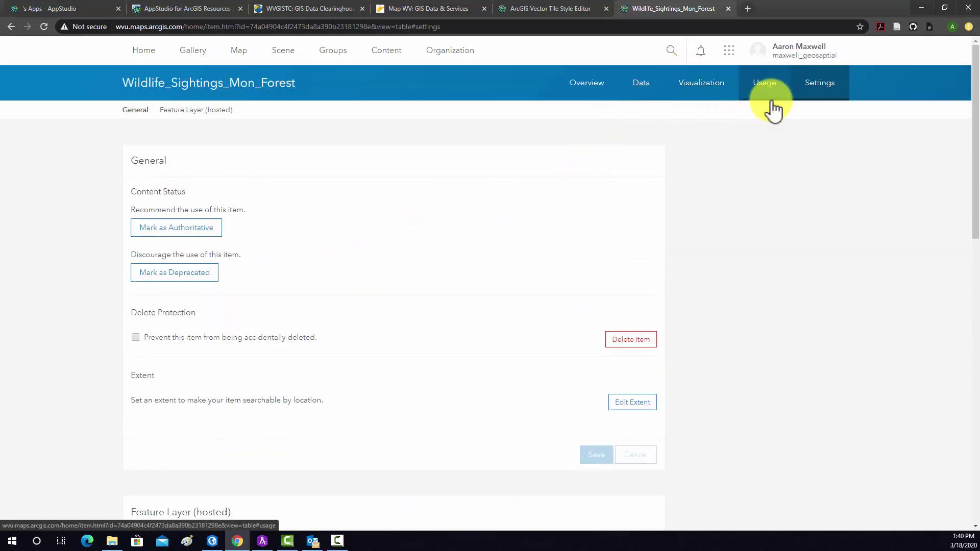
Step: Share the layer with Everyone (public), save, and confirm the update
{"action": "left_click", "coordinate": [601, 93]}
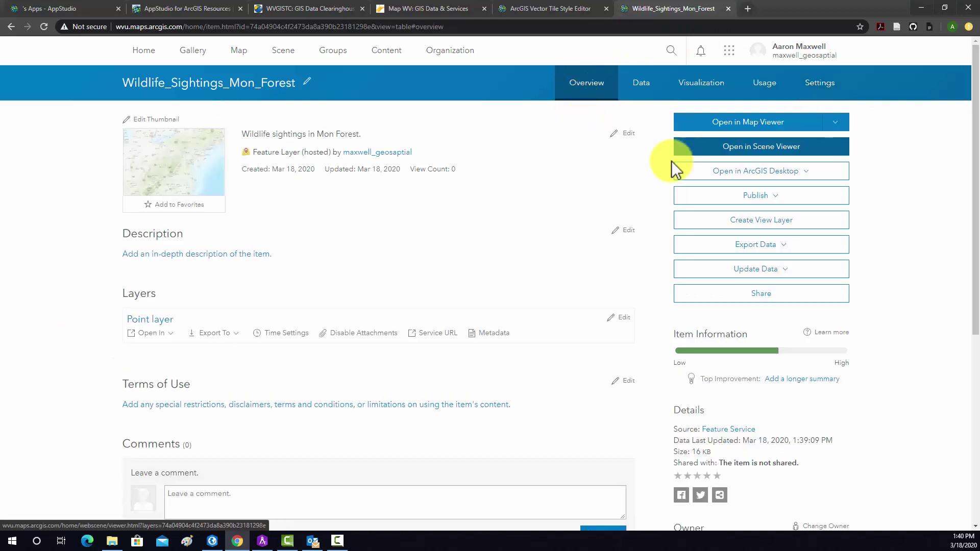
{"action": "left_click", "coordinate": [800, 302]}
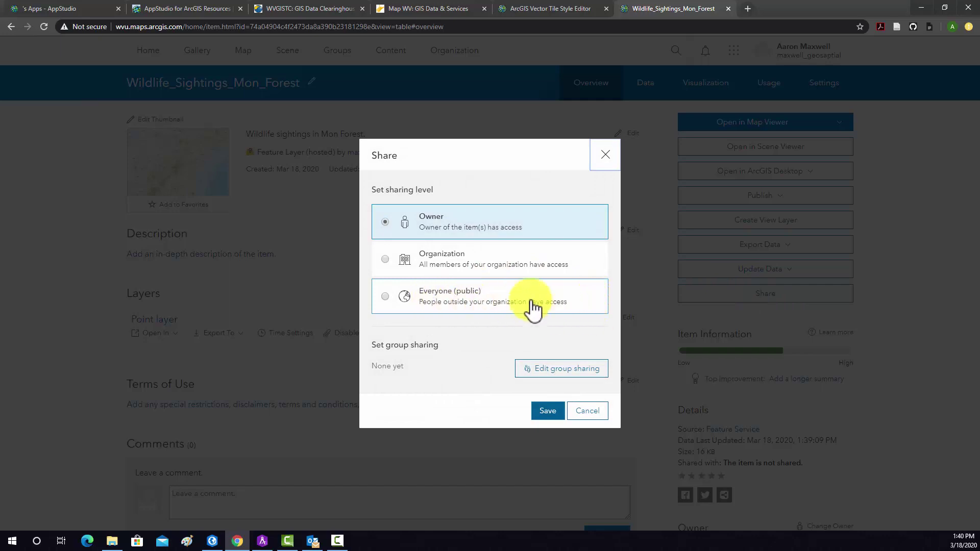
{"action": "left_click", "coordinate": [389, 261]}
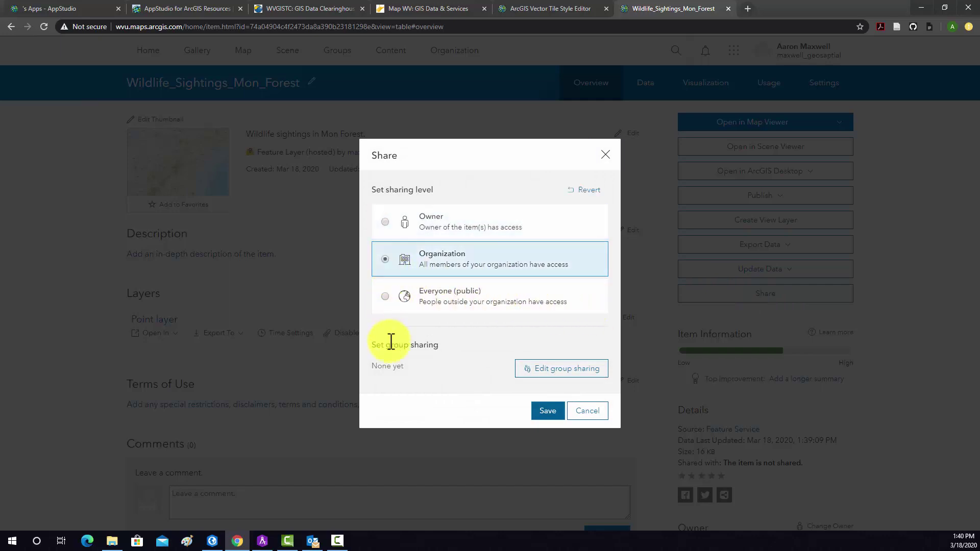
{"action": "left_click", "coordinate": [394, 302]}
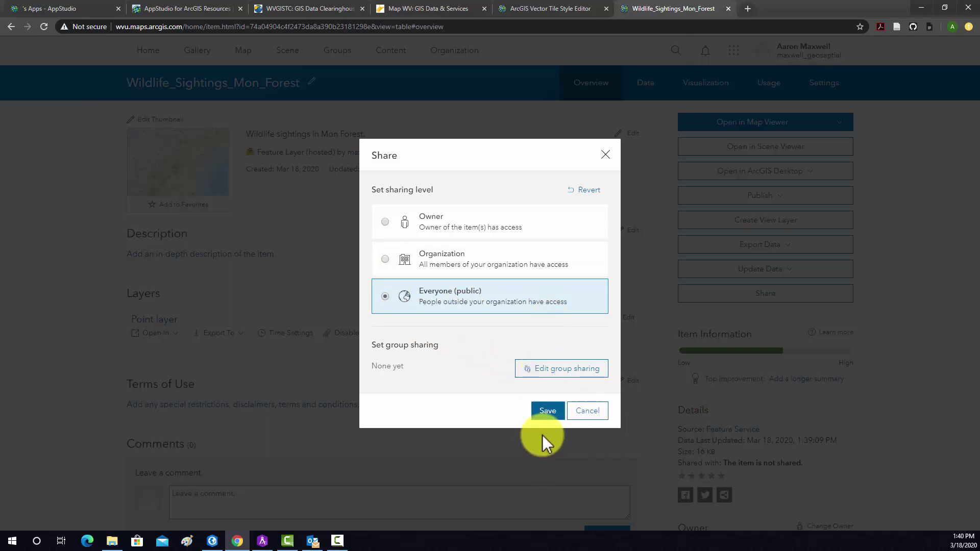
{"action": "left_click", "coordinate": [547, 411]}
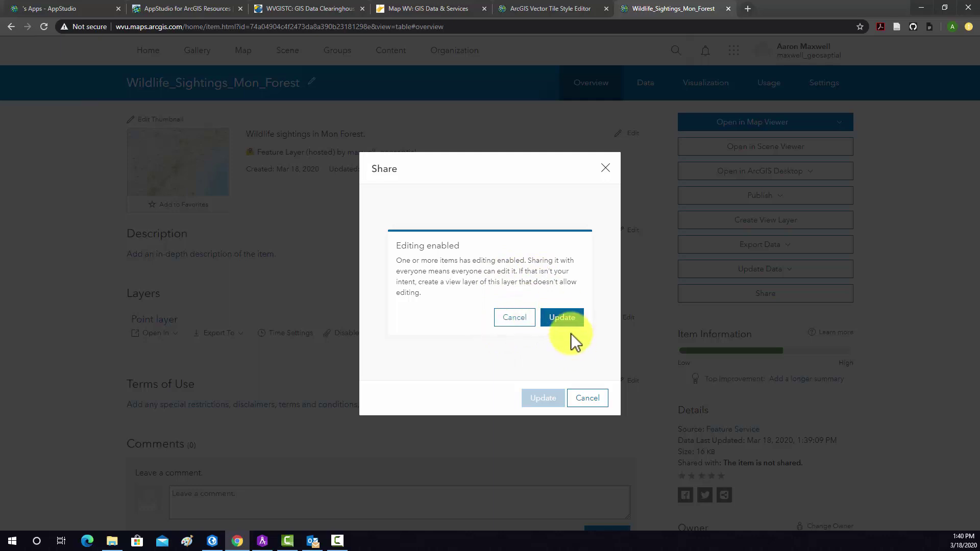
{"action": "left_click", "coordinate": [560, 321]}
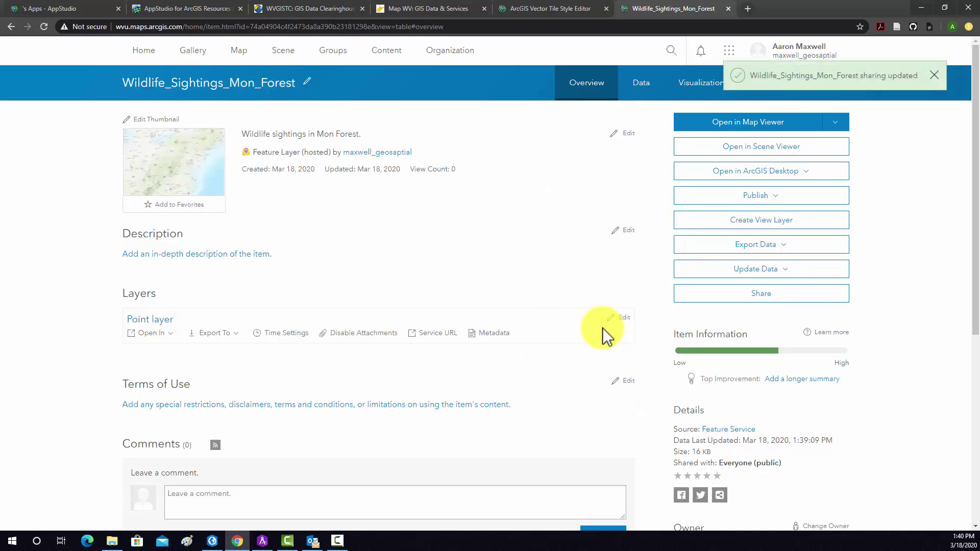
Step: Recheck the sharing level, close the dialog, and go to My Content
{"action": "left_click", "coordinate": [750, 298]}
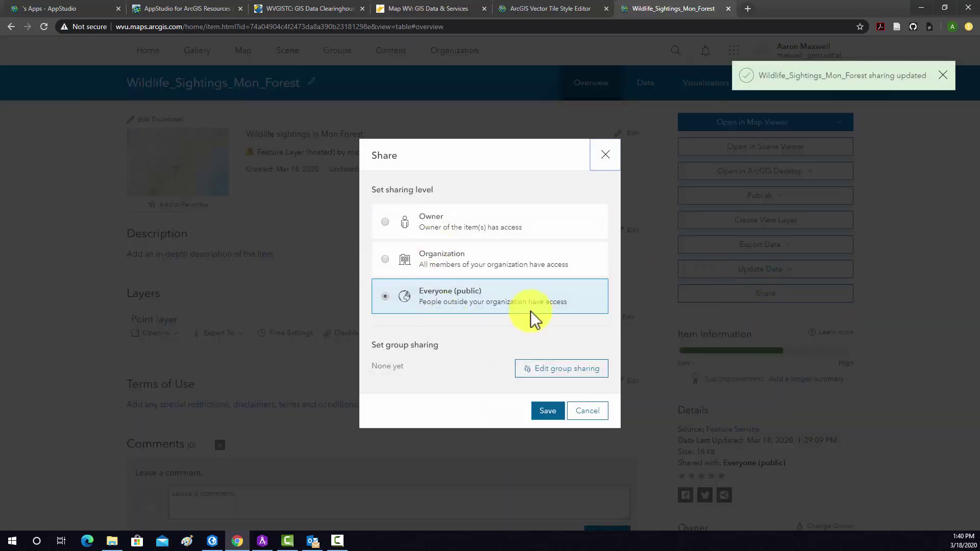
{"action": "left_click", "coordinate": [605, 155]}
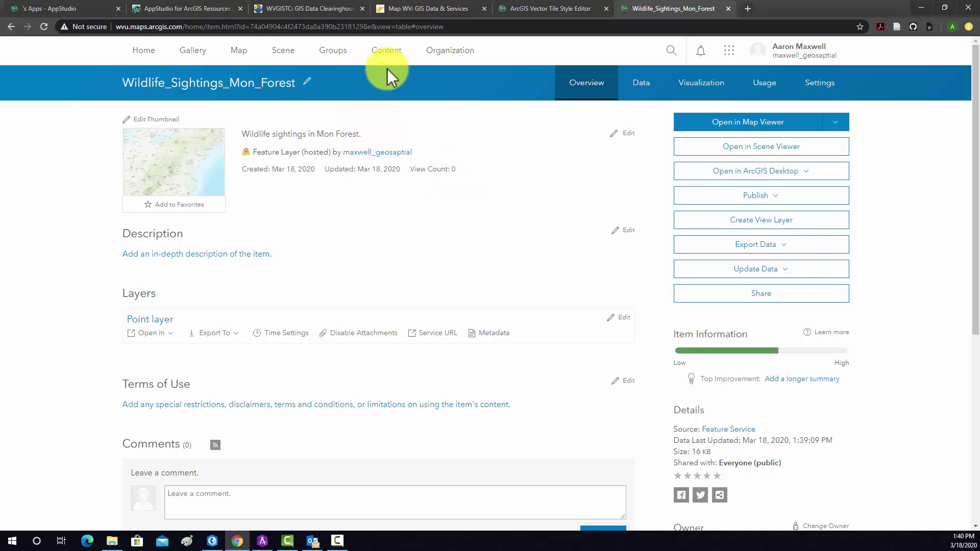
{"action": "left_click", "coordinate": [386, 53]}
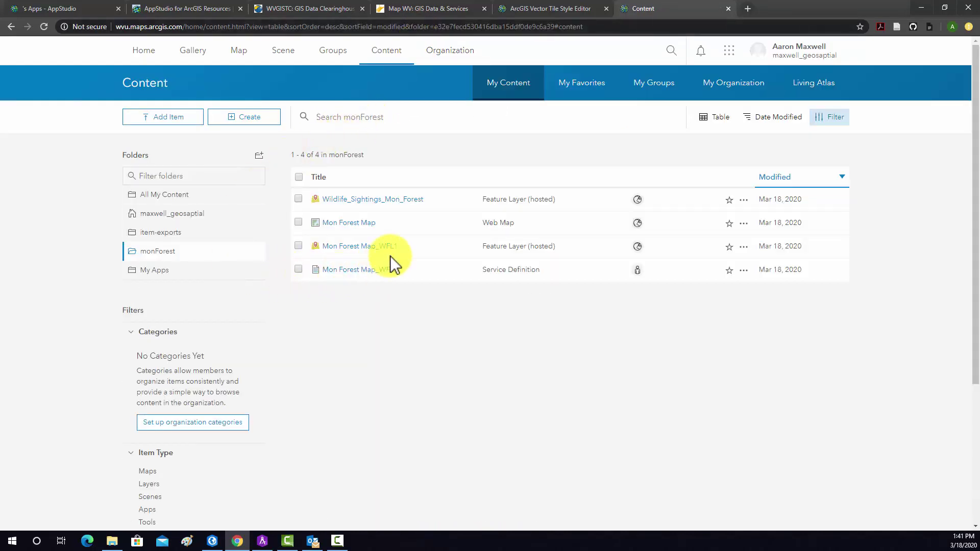
Step: Open Mon Forest Map in Map Viewer, uncheck Roads and Hiking Trails, and save the map
{"action": "left_click", "coordinate": [357, 225]}
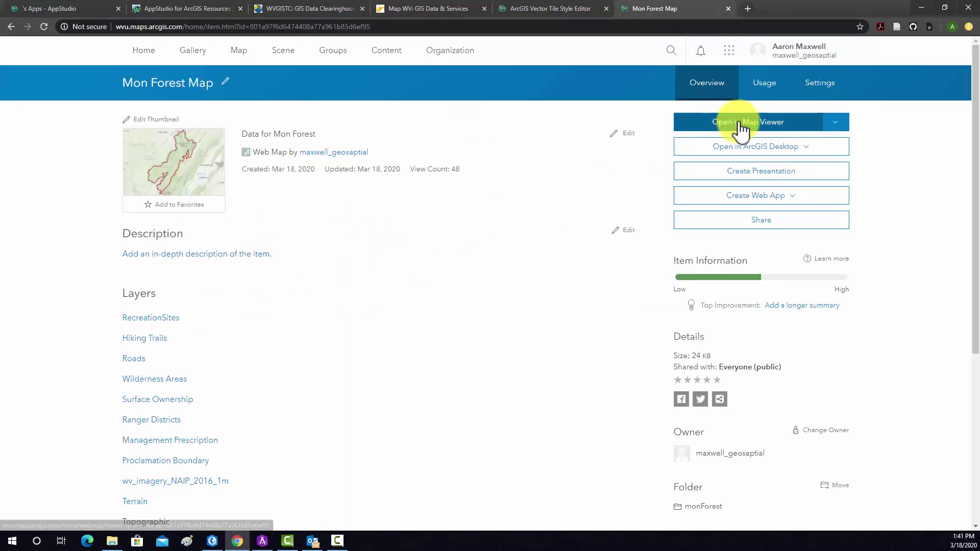
{"action": "left_click", "coordinate": [739, 125]}
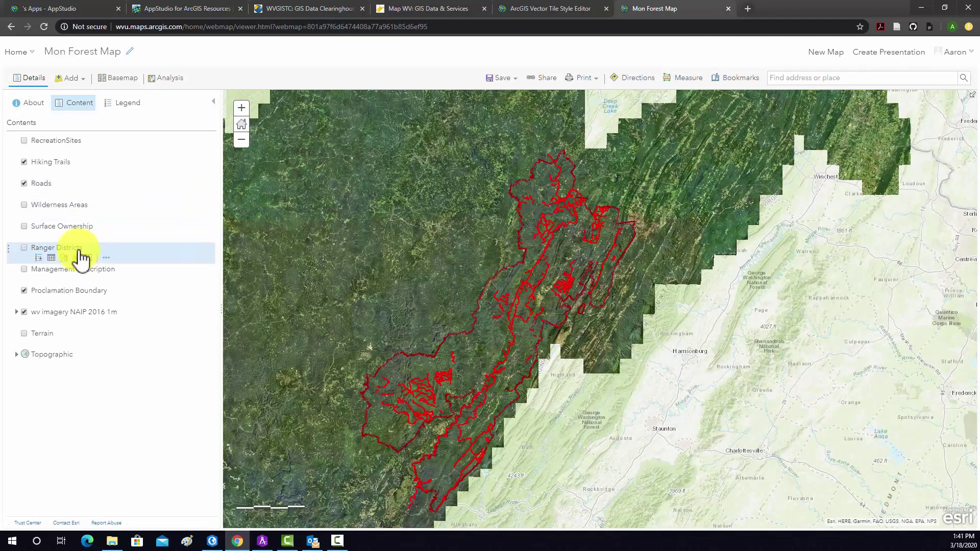
{"action": "left_click", "coordinate": [24, 184]}
{"action": "left_click", "coordinate": [24, 162]}
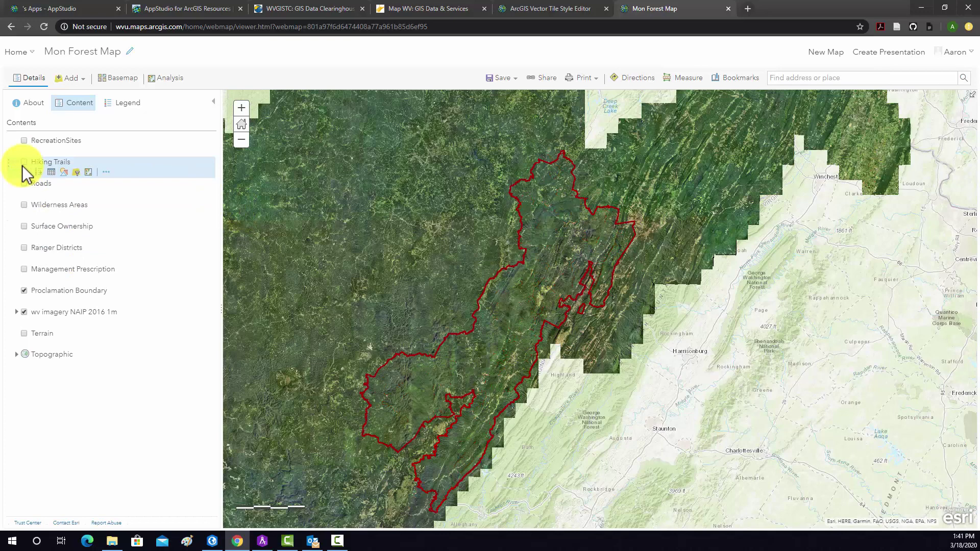
{"action": "left_click", "coordinate": [503, 78]}
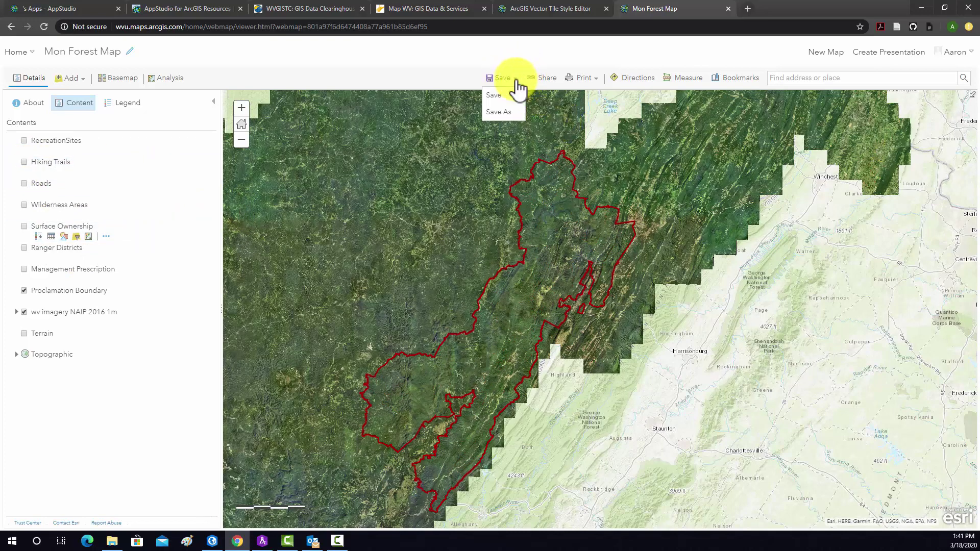
{"action": "left_click", "coordinate": [503, 97]}
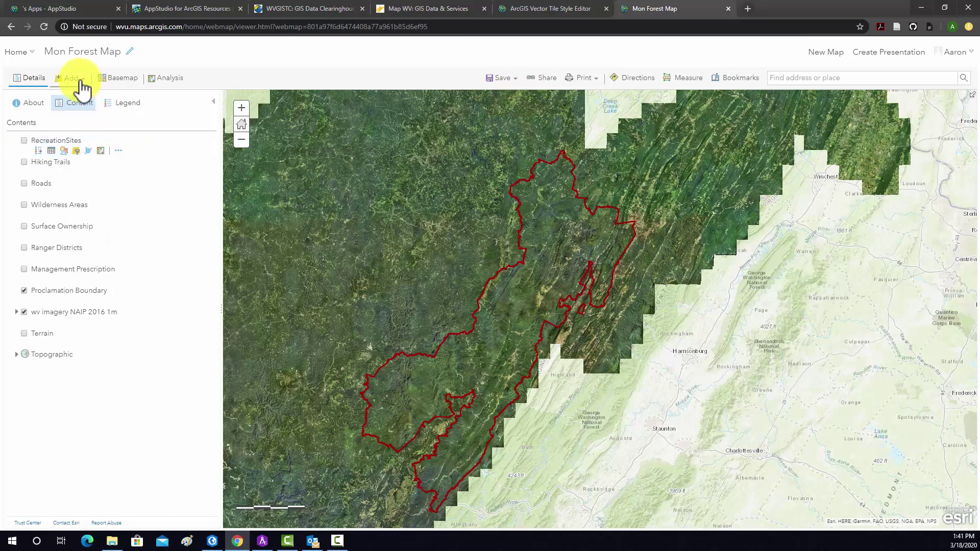
Step: Search for and add the Wildlife_Sightings_Mon_Forest layer to the map
{"action": "left_click", "coordinate": [80, 82]}
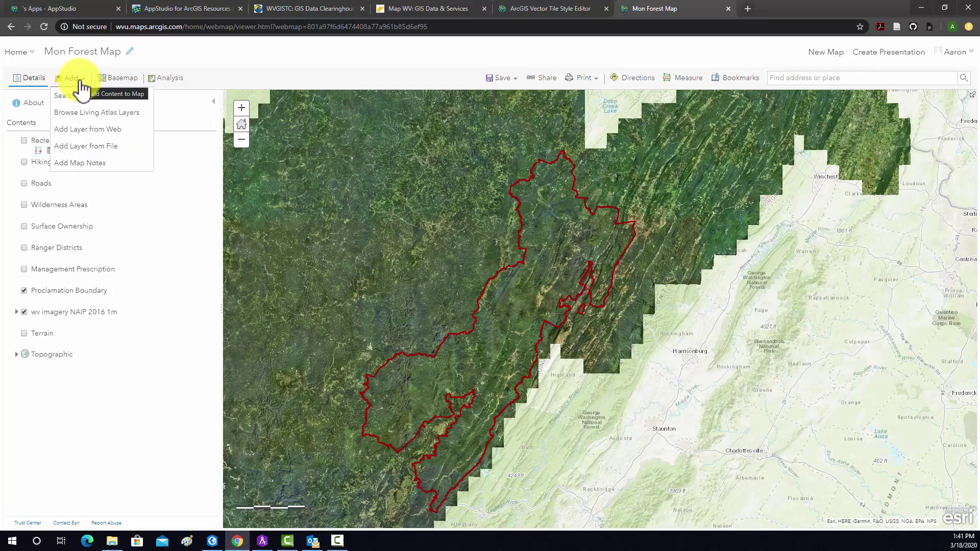
{"action": "left_click", "coordinate": [102, 98]}
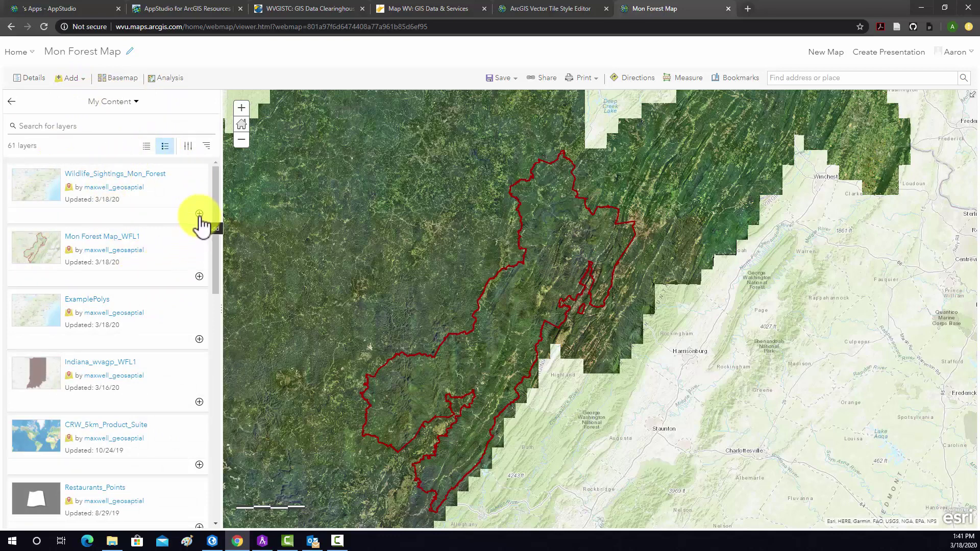
{"action": "left_click", "coordinate": [199, 214]}
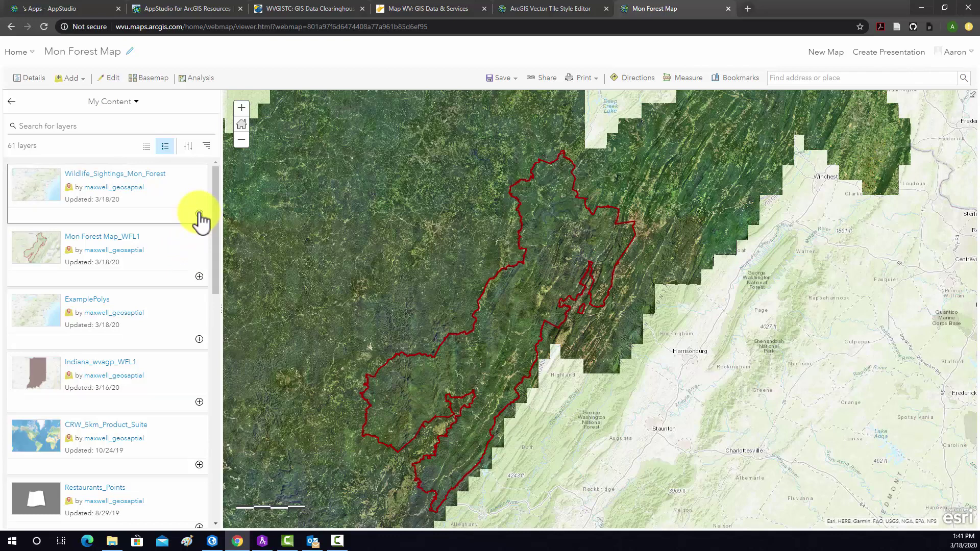
{"action": "left_click", "coordinate": [12, 102]}
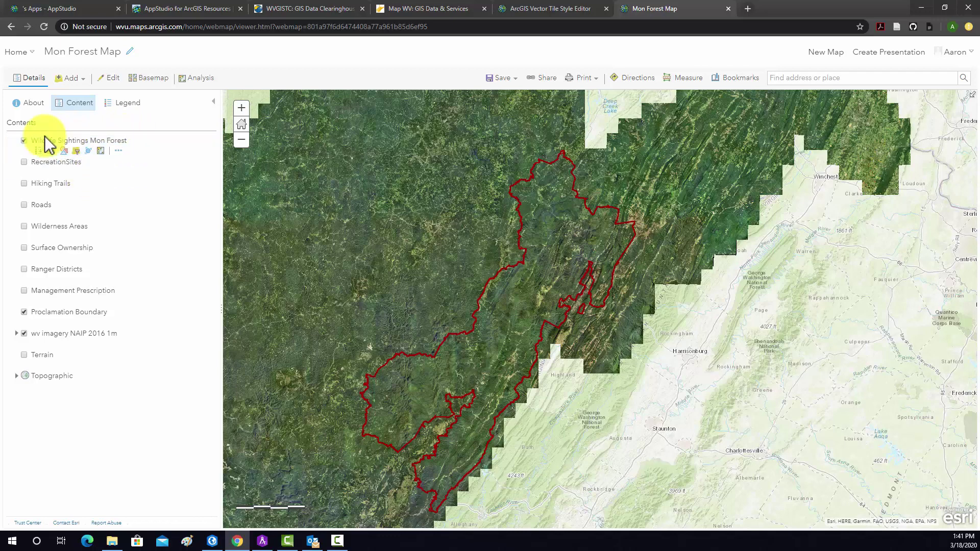
Step: Rename the layer to Wildlife Sightings and check it in the legend
{"action": "left_click", "coordinate": [119, 151]}
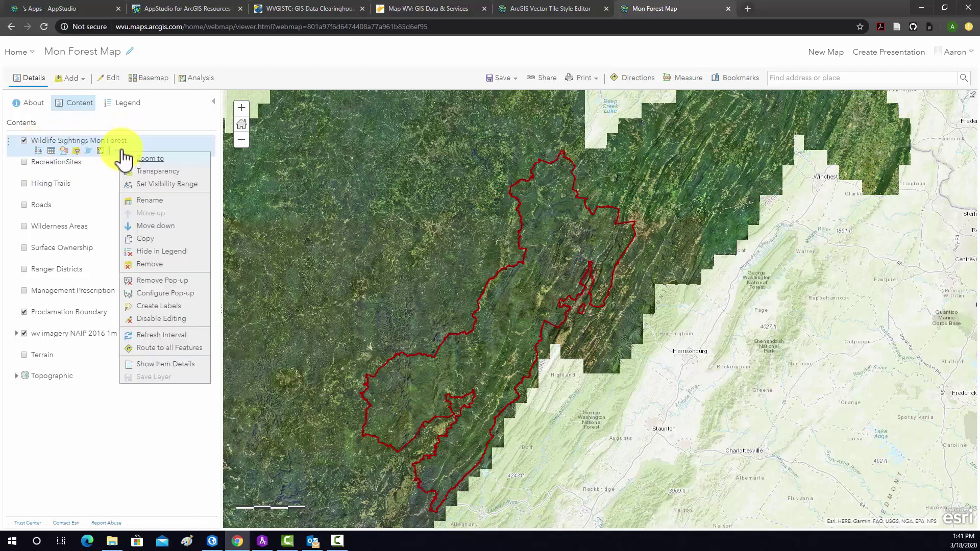
{"action": "left_click", "coordinate": [149, 201]}
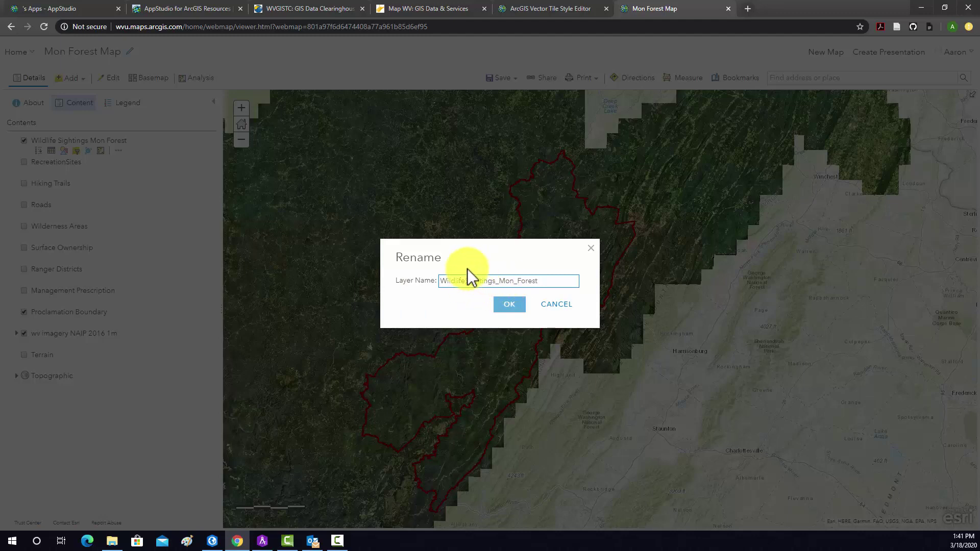
{"action": "left_click_drag", "start_coordinate": [539, 281], "coordinate": [492, 291]}
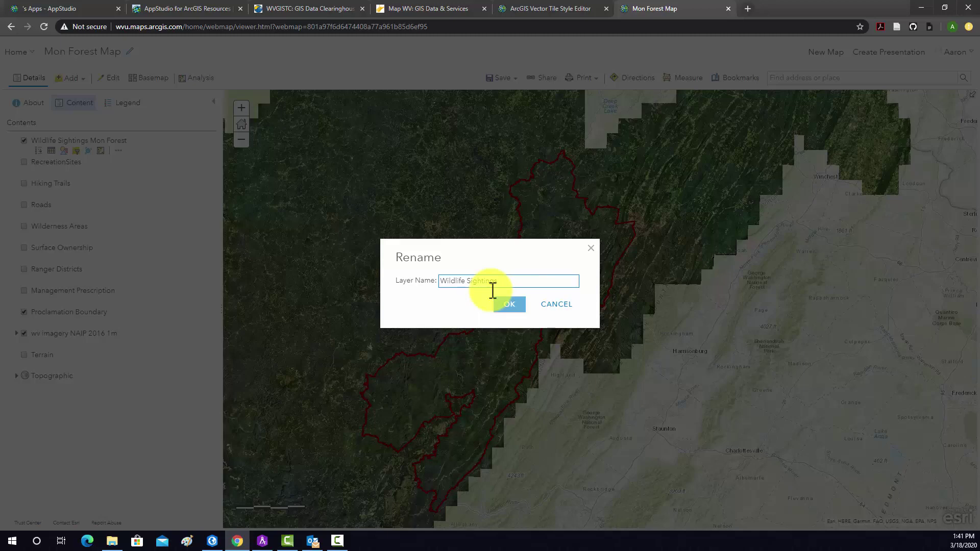
{"action": "left_click", "coordinate": [504, 304]}
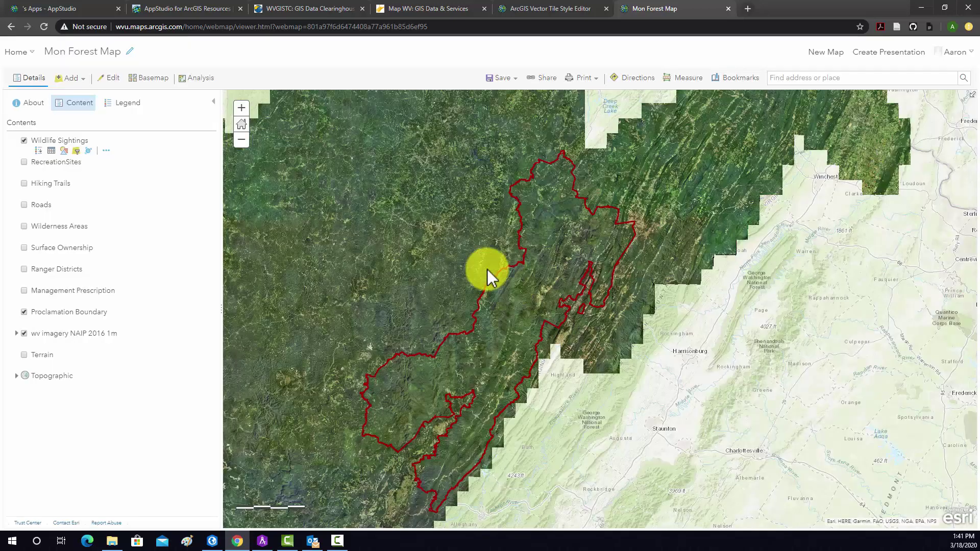
{"action": "left_click", "coordinate": [131, 106]}
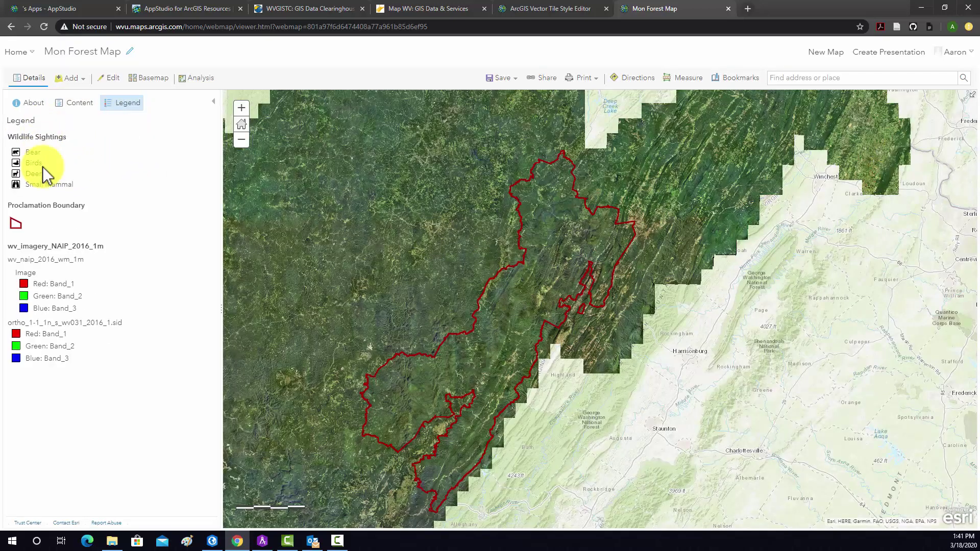
{"action": "left_click", "coordinate": [72, 103]}
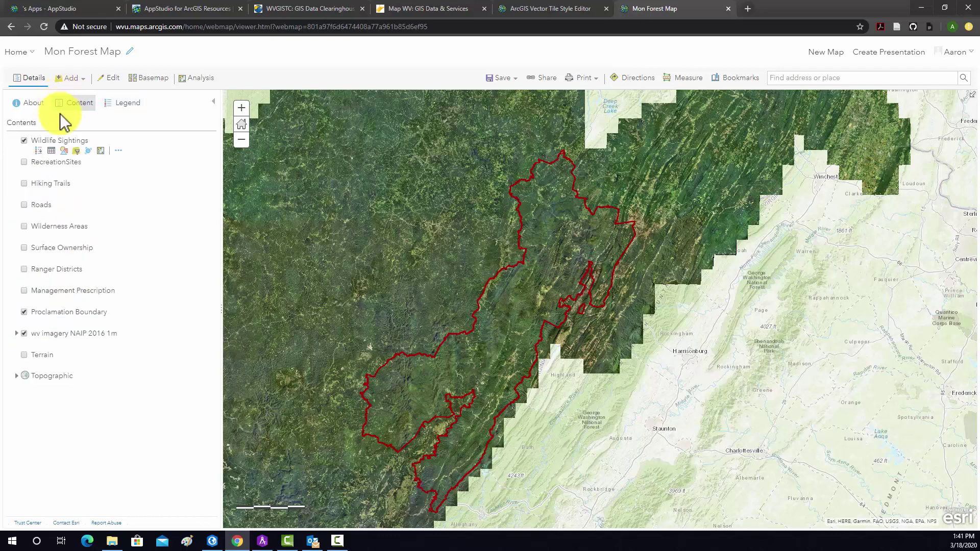
Step: Hide the NAIP 2016 imagery in the legend and verify the legend
{"action": "left_click", "coordinate": [43, 346]}
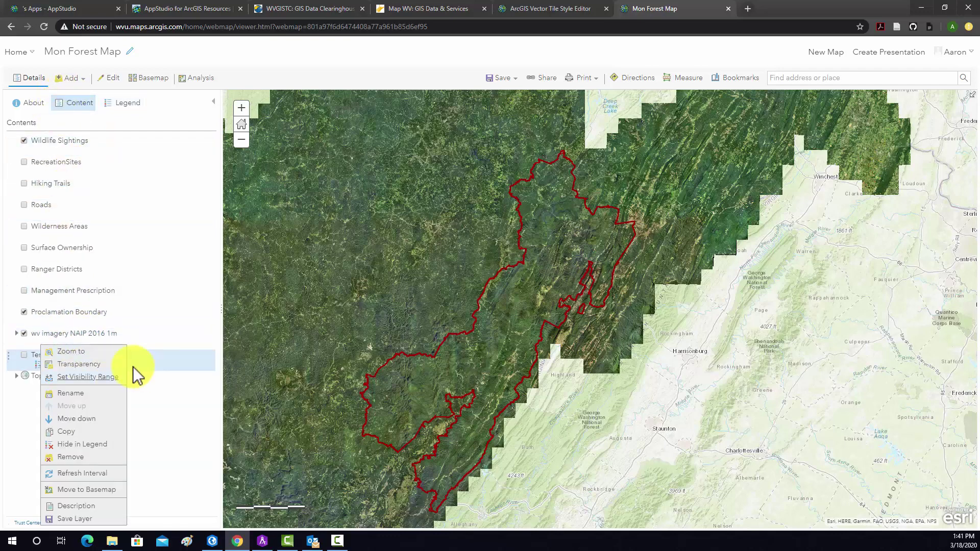
{"action": "left_click", "coordinate": [72, 445]}
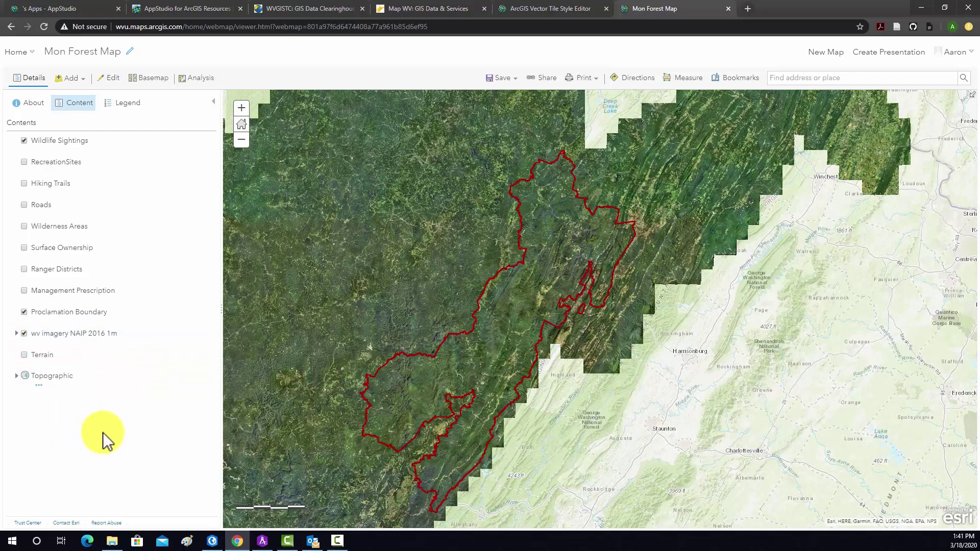
{"action": "left_click", "coordinate": [121, 106]}
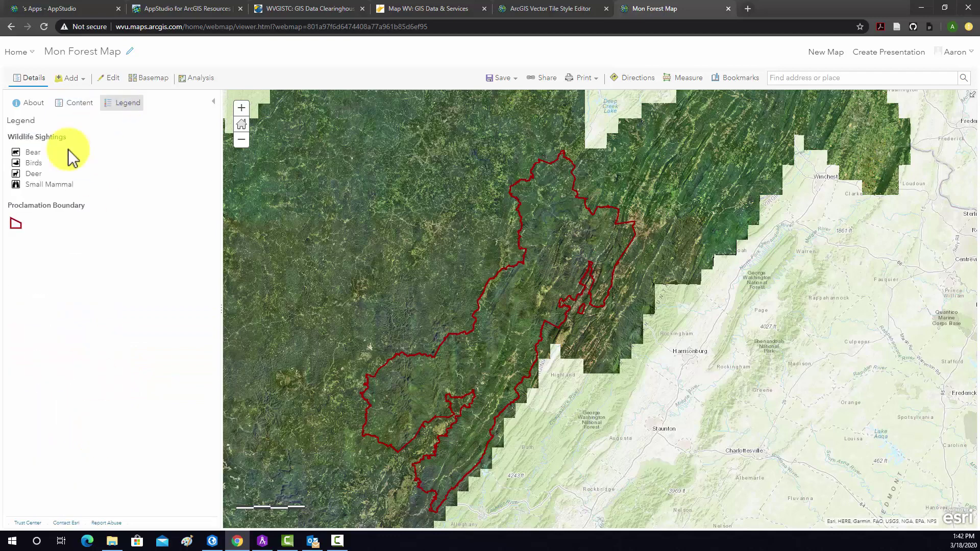
{"action": "left_click", "coordinate": [75, 104]}
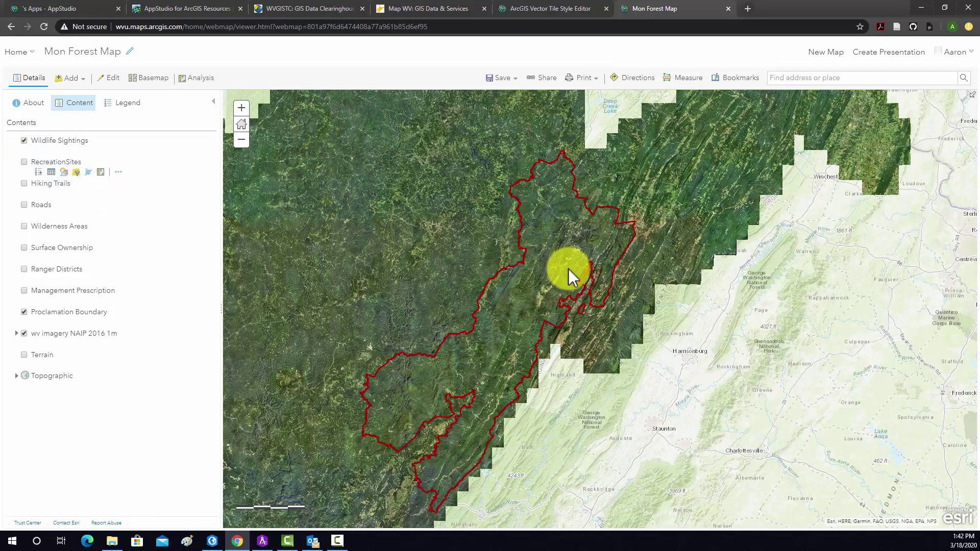
Step: Zoom into the forest and place a new point with the Deer sighting template
{"action": "scroll", "coordinate": [565, 247], "scroll_direction": "up", "scroll_amount": 3}
{"action": "scroll", "coordinate": [569, 268], "scroll_direction": "down", "scroll_amount": 3}
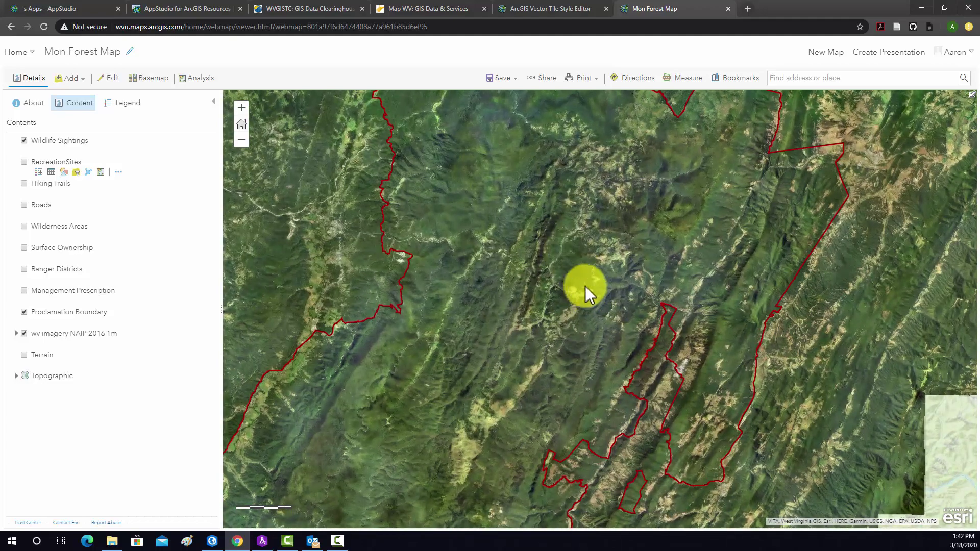
{"action": "scroll", "coordinate": [553, 234], "scroll_direction": "up", "scroll_amount": 3}
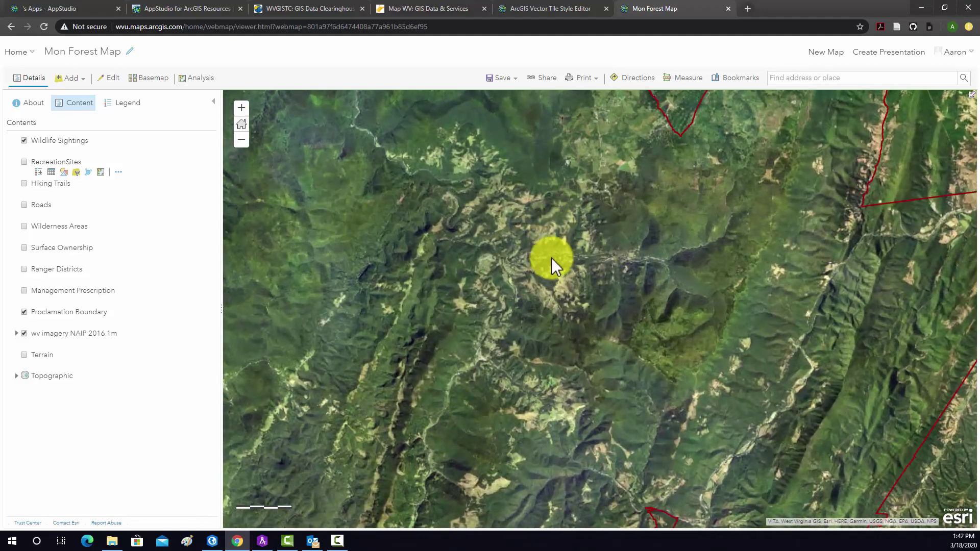
{"action": "scroll", "coordinate": [568, 286], "scroll_direction": "up", "scroll_amount": 3}
{"action": "scroll", "coordinate": [568, 298], "scroll_direction": "down", "scroll_amount": 3}
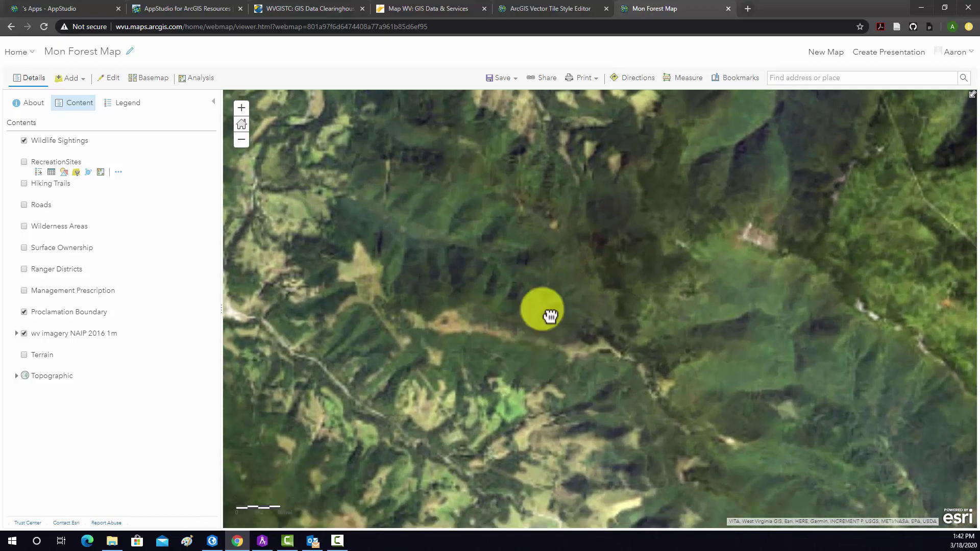
{"action": "left_click_drag", "start_coordinate": [535, 363], "coordinate": [549, 305]}
{"action": "scroll", "coordinate": [543, 258], "scroll_direction": "down", "scroll_amount": 3}
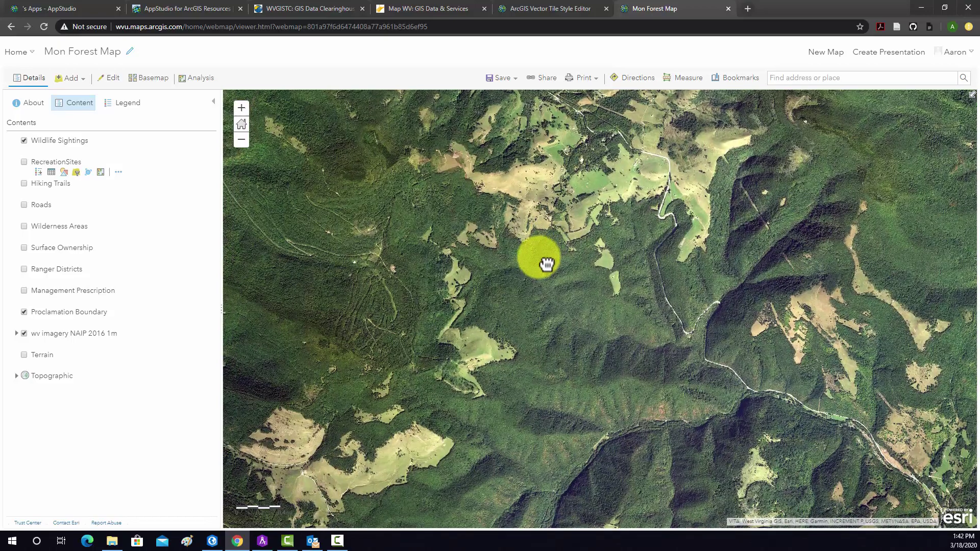
{"action": "scroll", "coordinate": [562, 296], "scroll_direction": "up", "scroll_amount": 3}
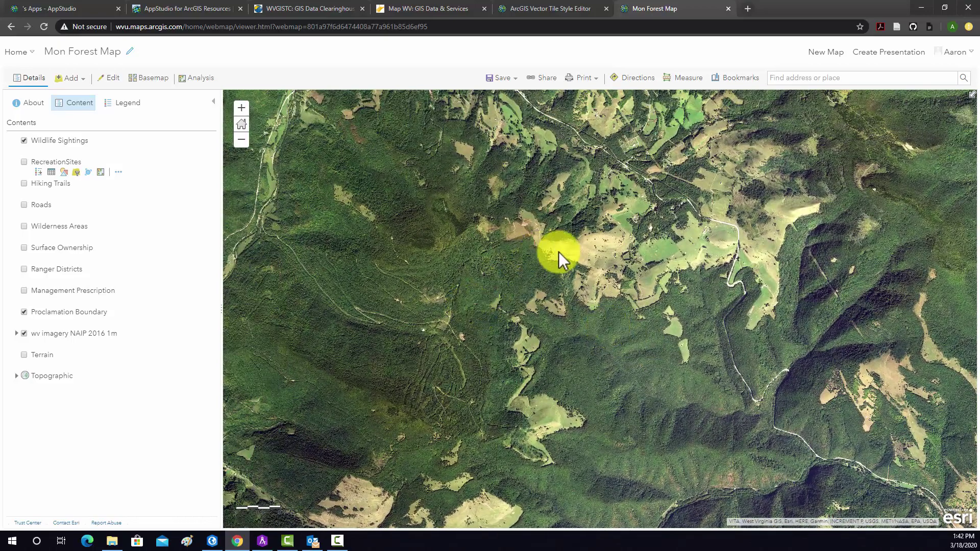
{"action": "left_click", "coordinate": [111, 78]}
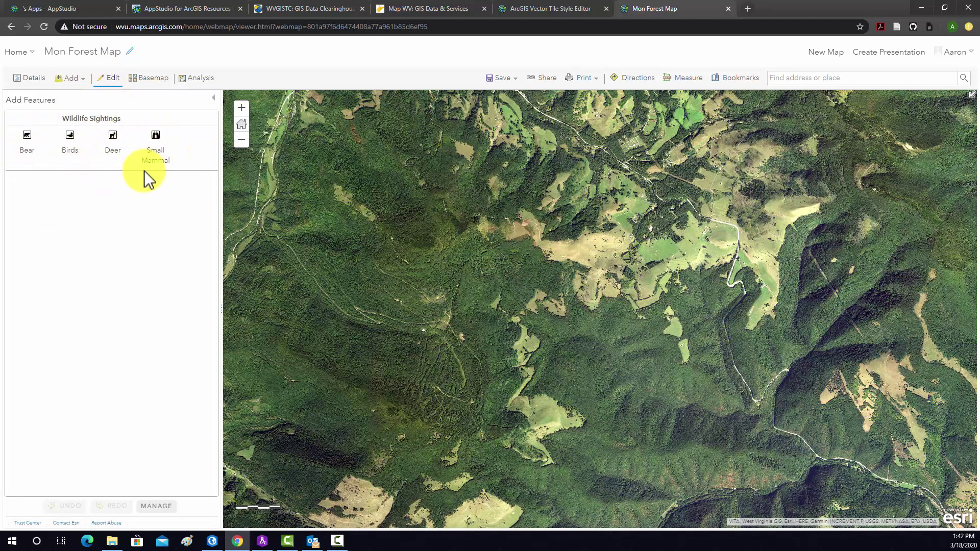
{"action": "left_click", "coordinate": [117, 140]}
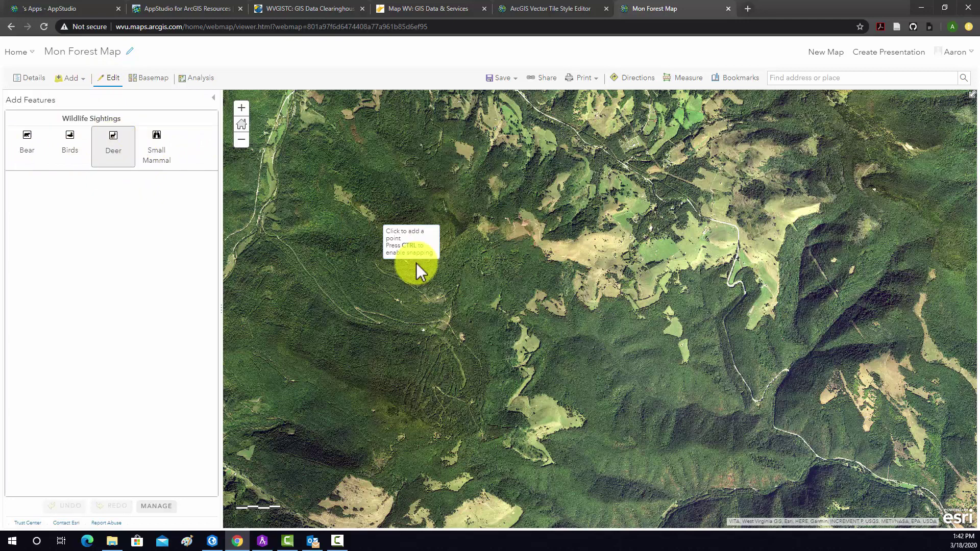
{"action": "left_click", "coordinate": [503, 262]}
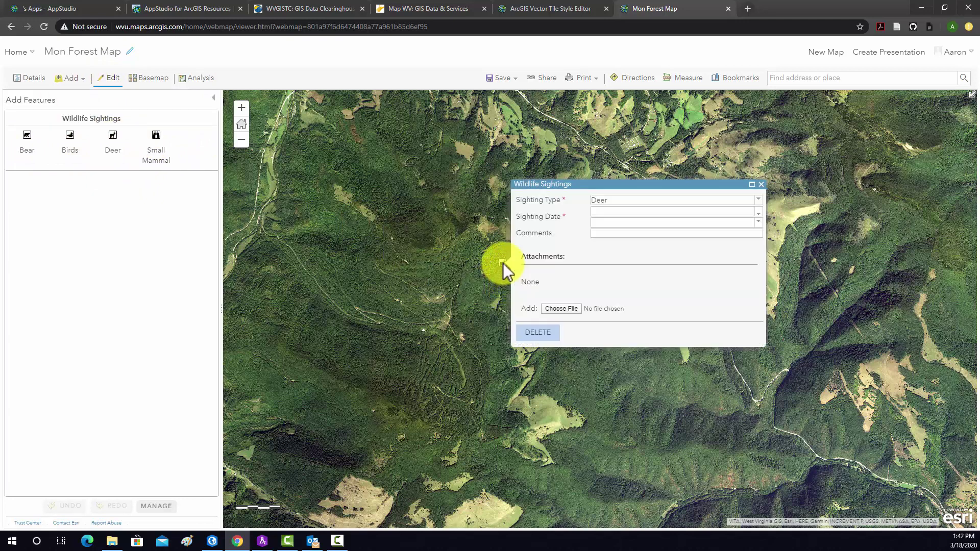
Step: Set the sighting date to 3/18/2020 and the time to 1:00:00 PM
{"action": "left_click", "coordinate": [762, 212]}
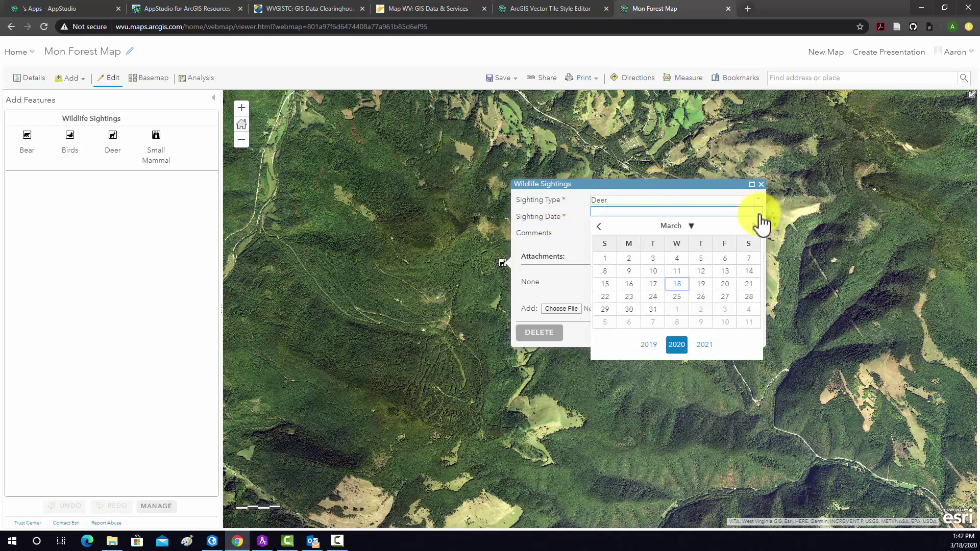
{"action": "left_click", "coordinate": [679, 285]}
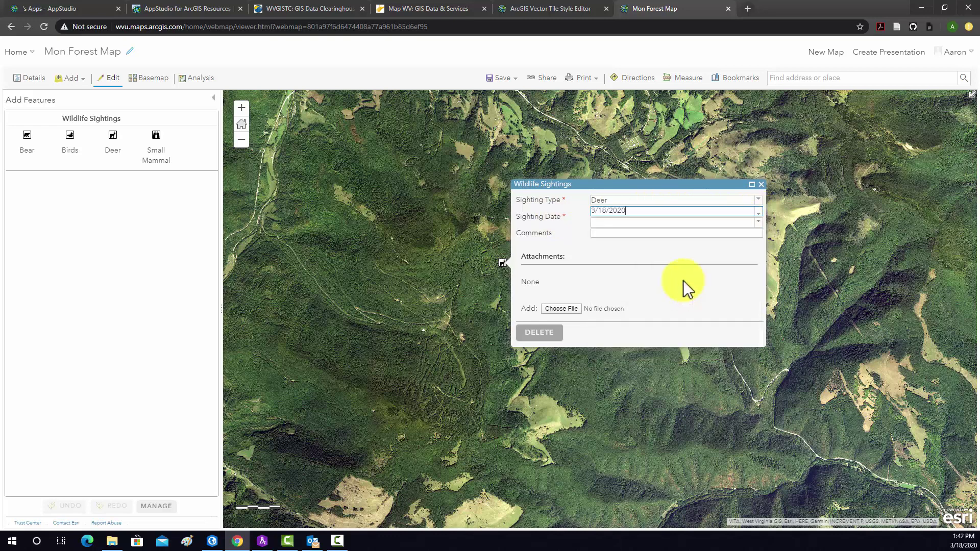
{"action": "left_click", "coordinate": [757, 223]}
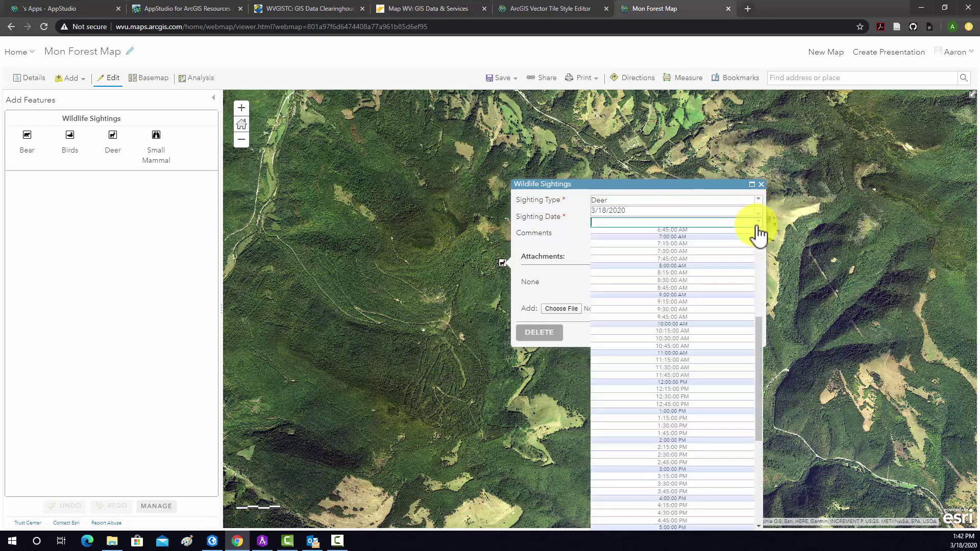
{"action": "left_click", "coordinate": [690, 411]}
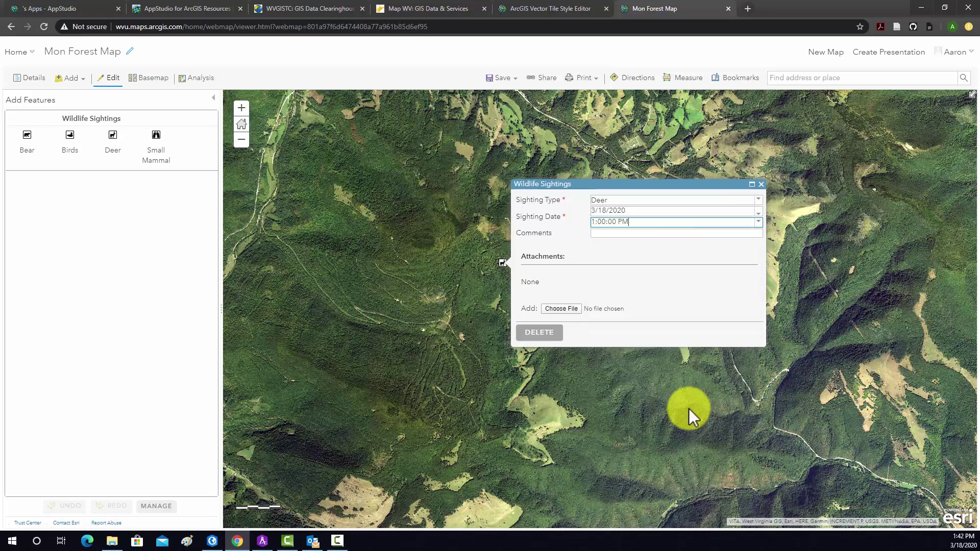
{"action": "left_click", "coordinate": [632, 233]}
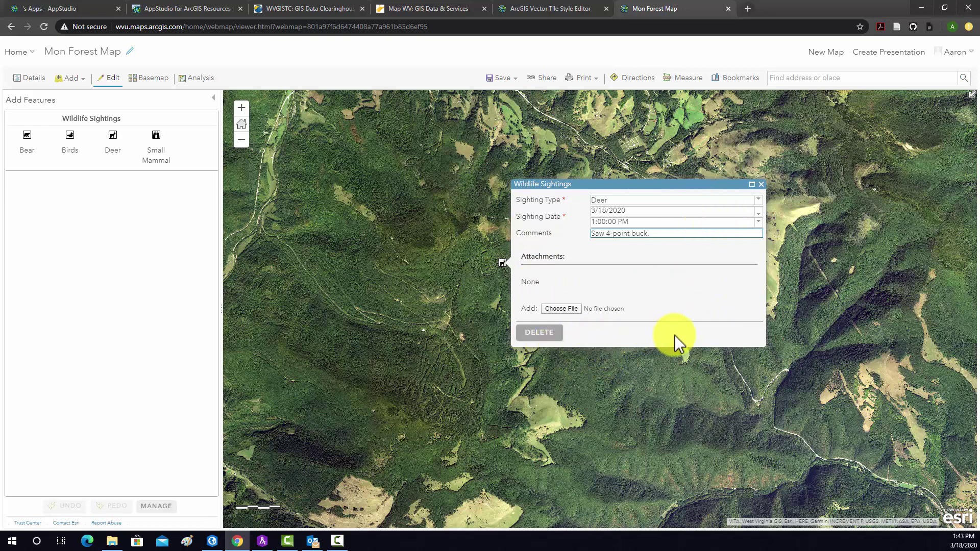
Step: Close the attribute form and reopen the Deer point to check its sighting details
{"action": "left_click", "coordinate": [764, 190]}
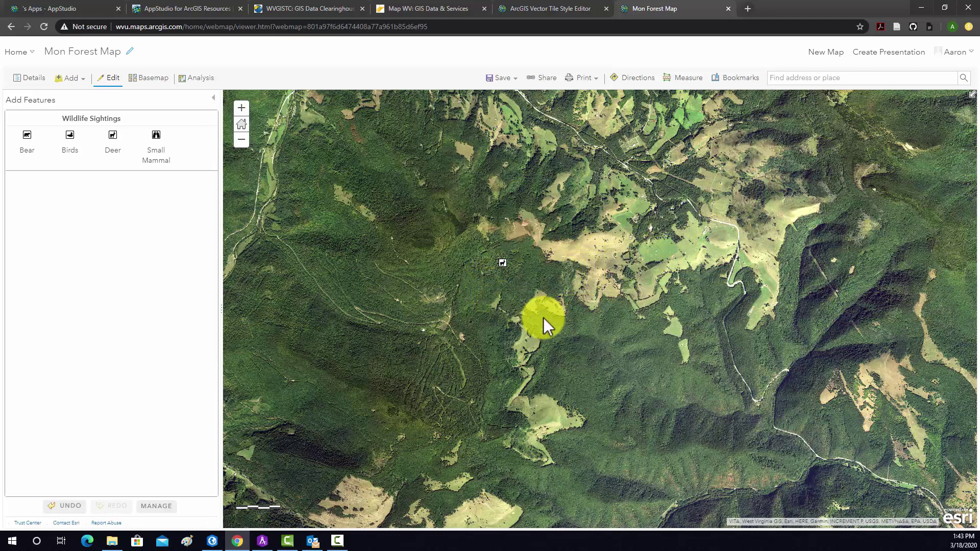
{"action": "left_click", "coordinate": [502, 263]}
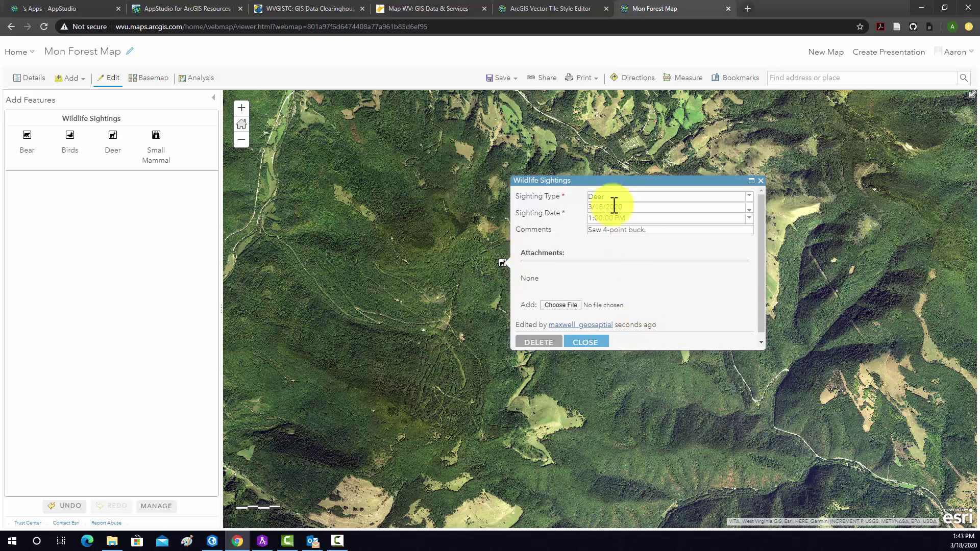
{"action": "scroll", "coordinate": [617, 311], "scroll_direction": "down", "scroll_amount": 1}
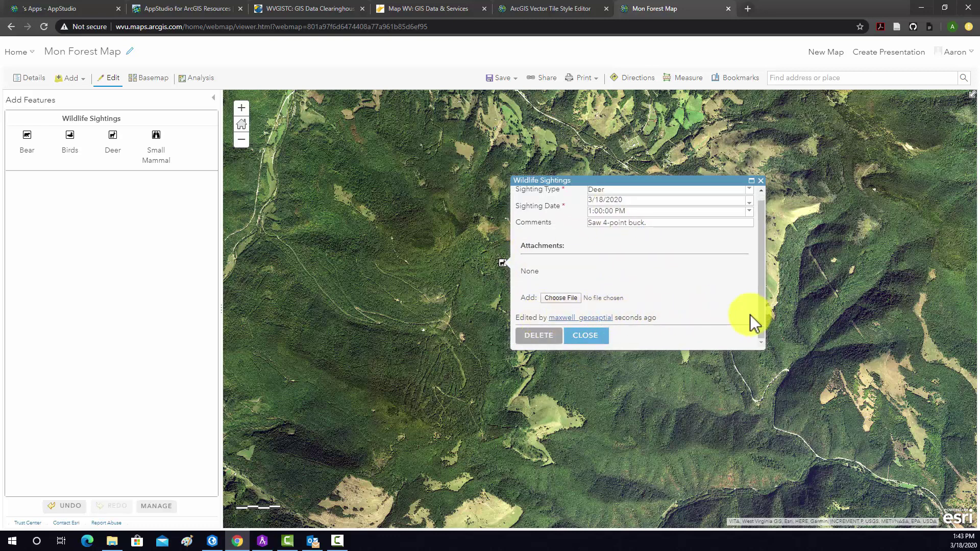
{"action": "left_click", "coordinate": [760, 180]}
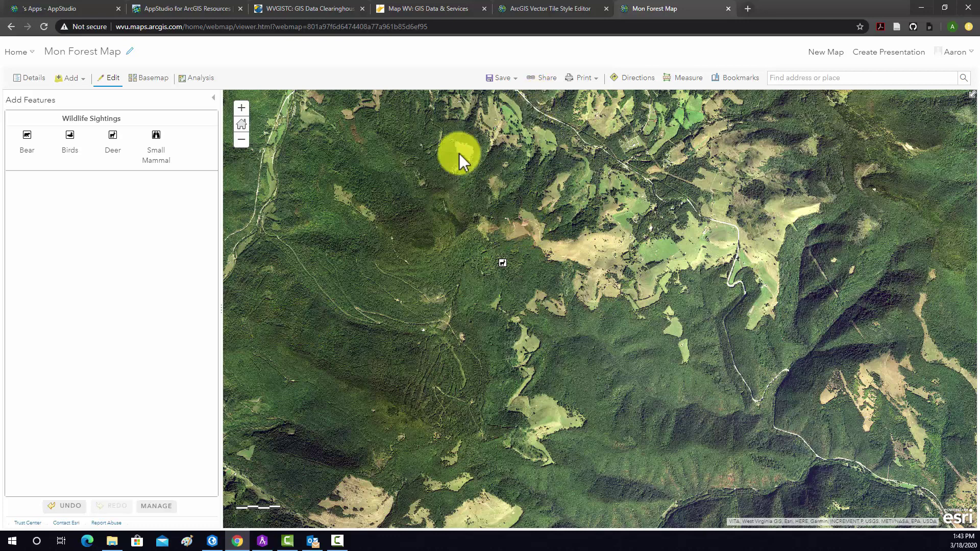
Step: Save the Mon Forest Map, then zoom out to show the whole forest boundary with the point
{"action": "left_click", "coordinate": [510, 91]}
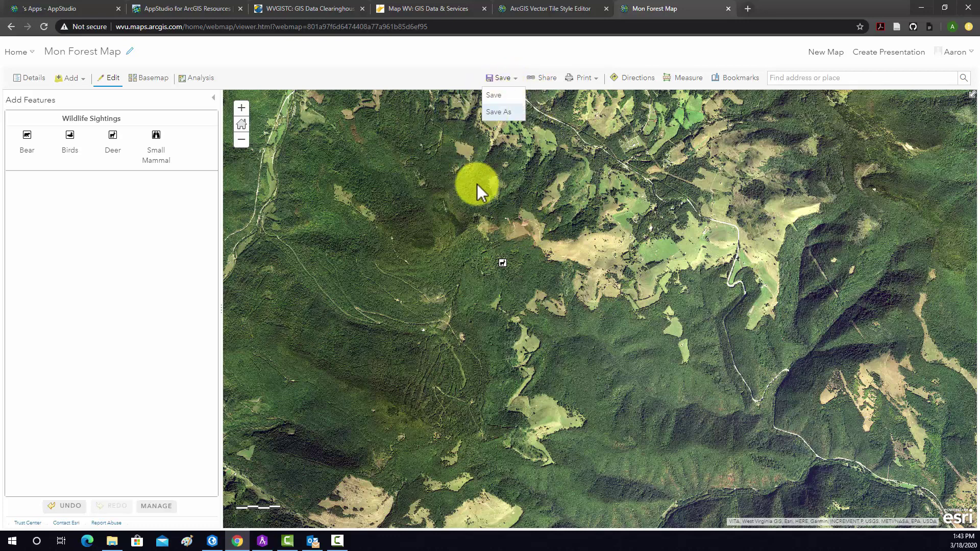
{"action": "left_click", "coordinate": [499, 104]}
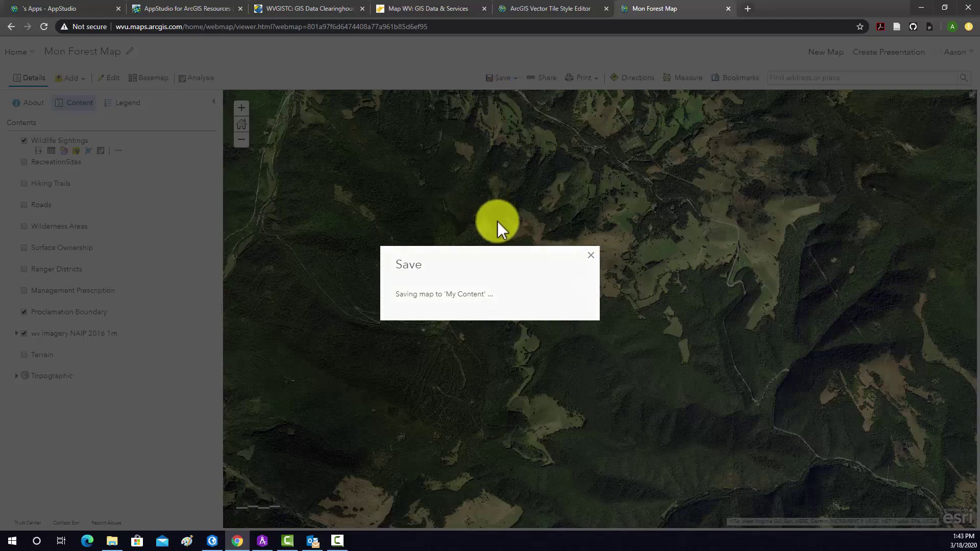
{"action": "scroll", "coordinate": [442, 231], "scroll_direction": "down", "scroll_amount": 5}
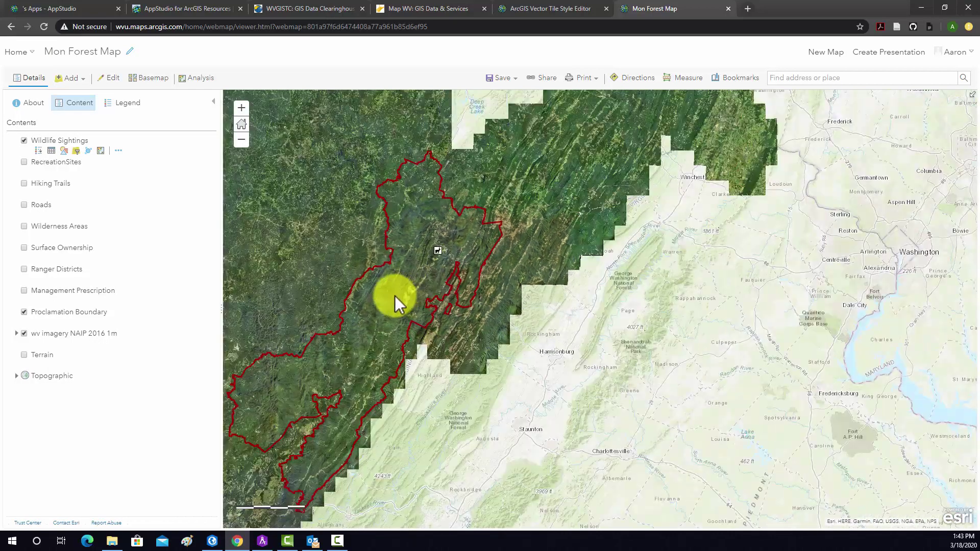
{"action": "left_click_drag", "start_coordinate": [394, 295], "coordinate": [508, 278]}
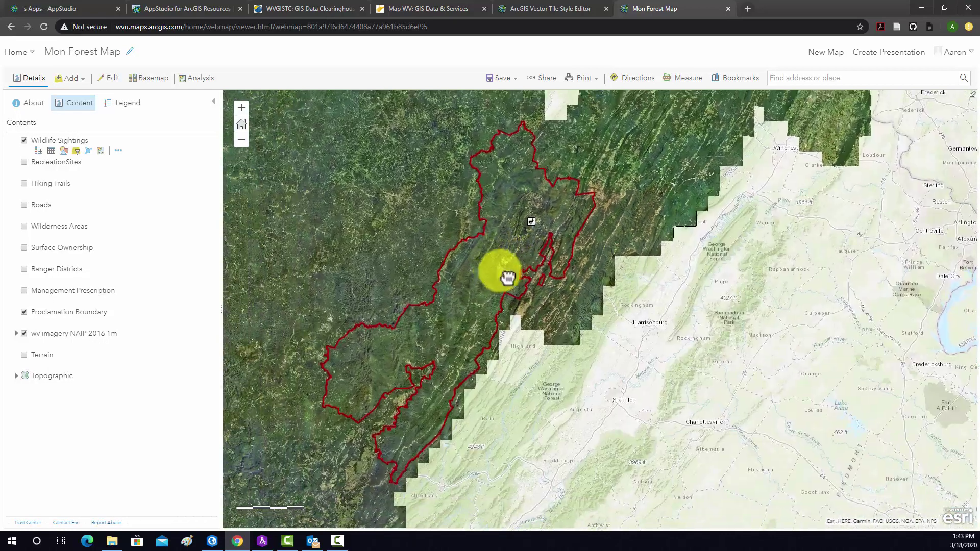